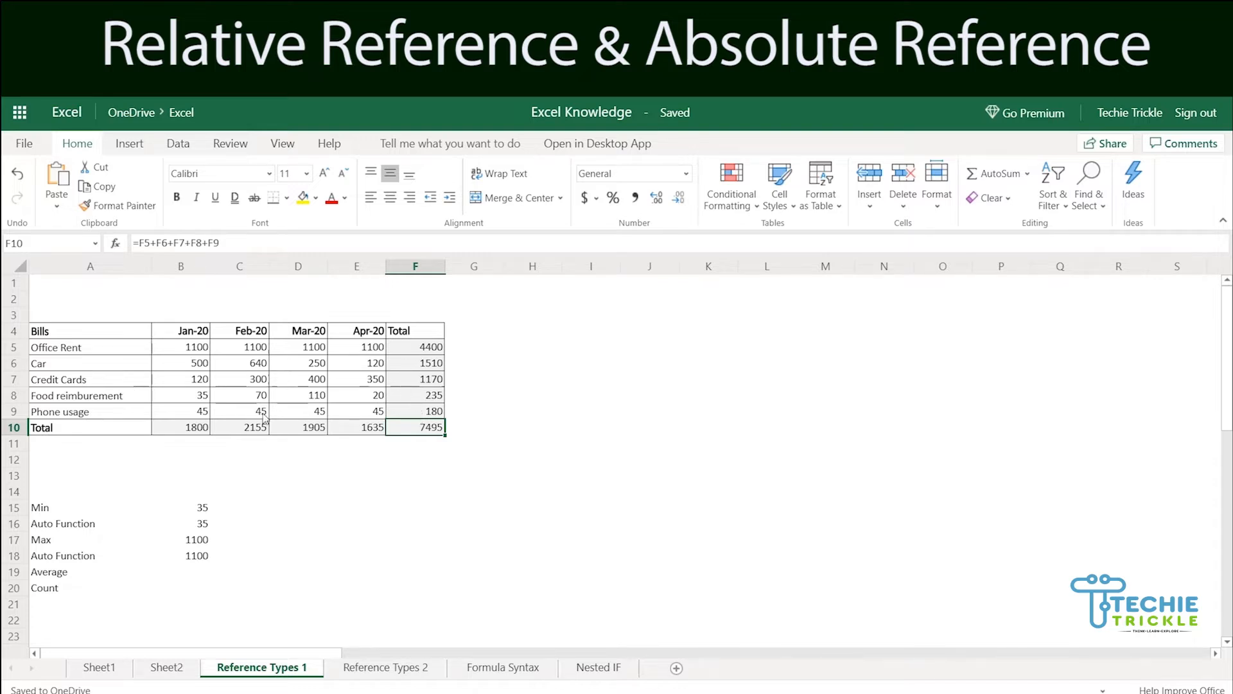
# Clear the monthly totals for Jan-20 through Apr-20 in cells B10 to E10.
pyautogui.click(200, 431)
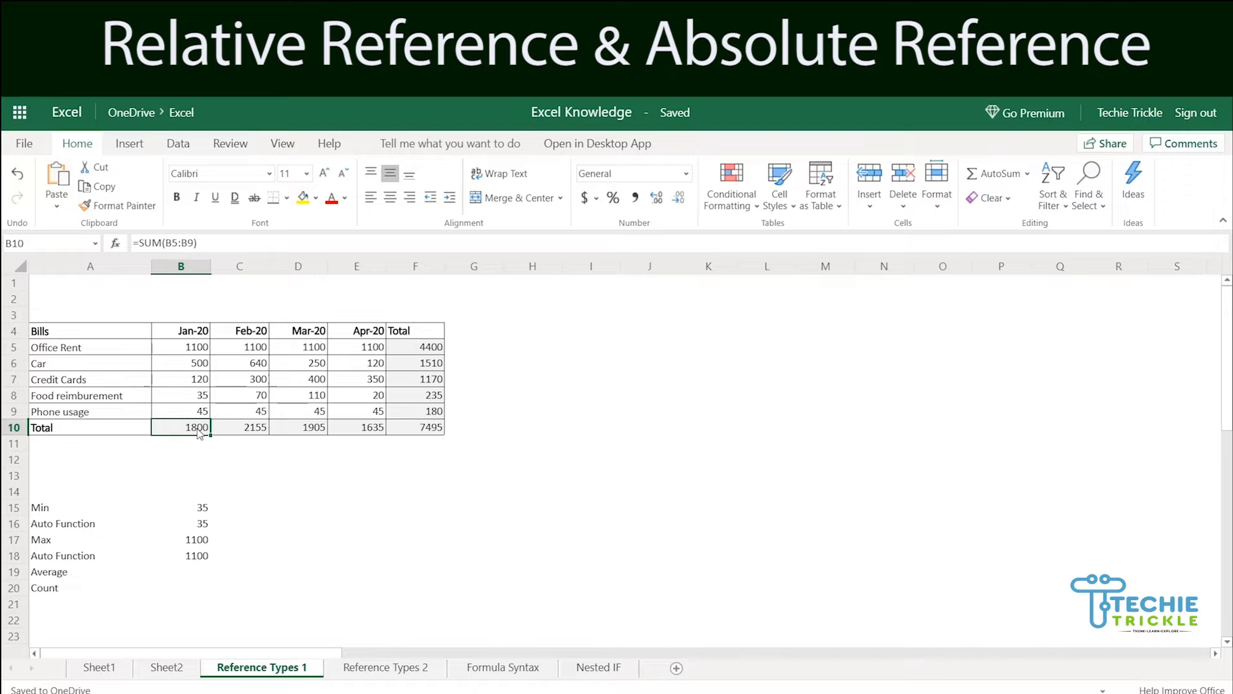
pyautogui.press('Delete')
pyautogui.press('Right')
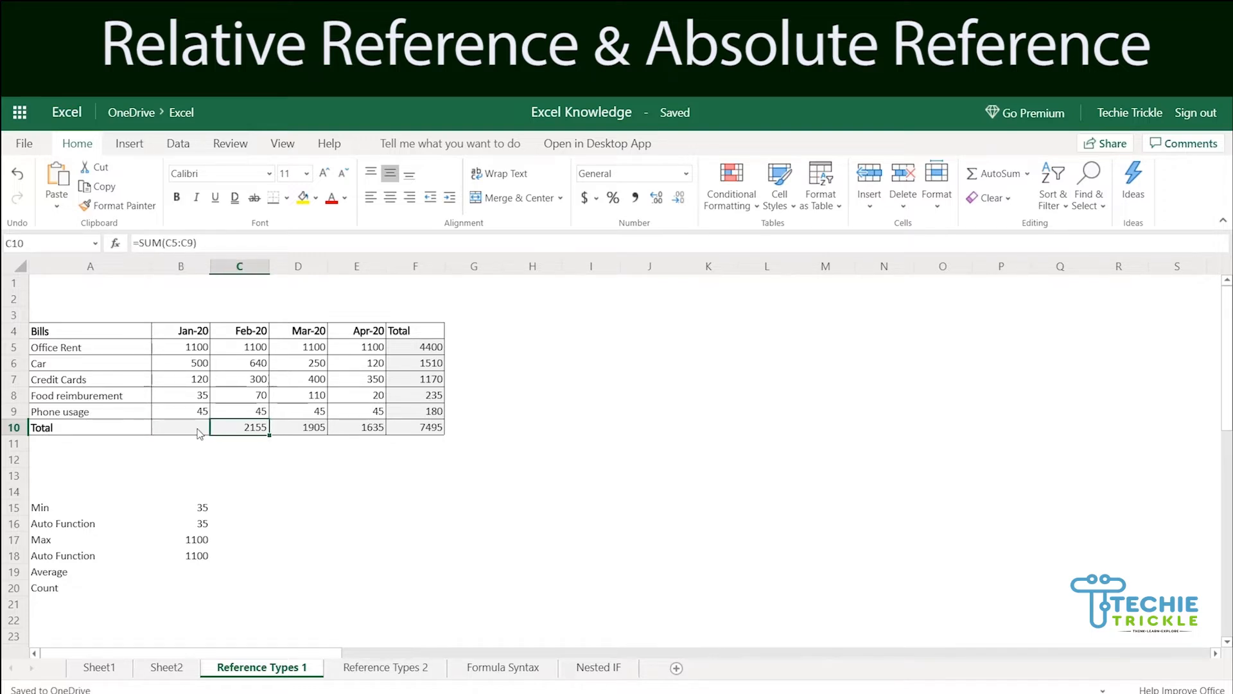
pyautogui.press('Delete')
pyautogui.press('Right')
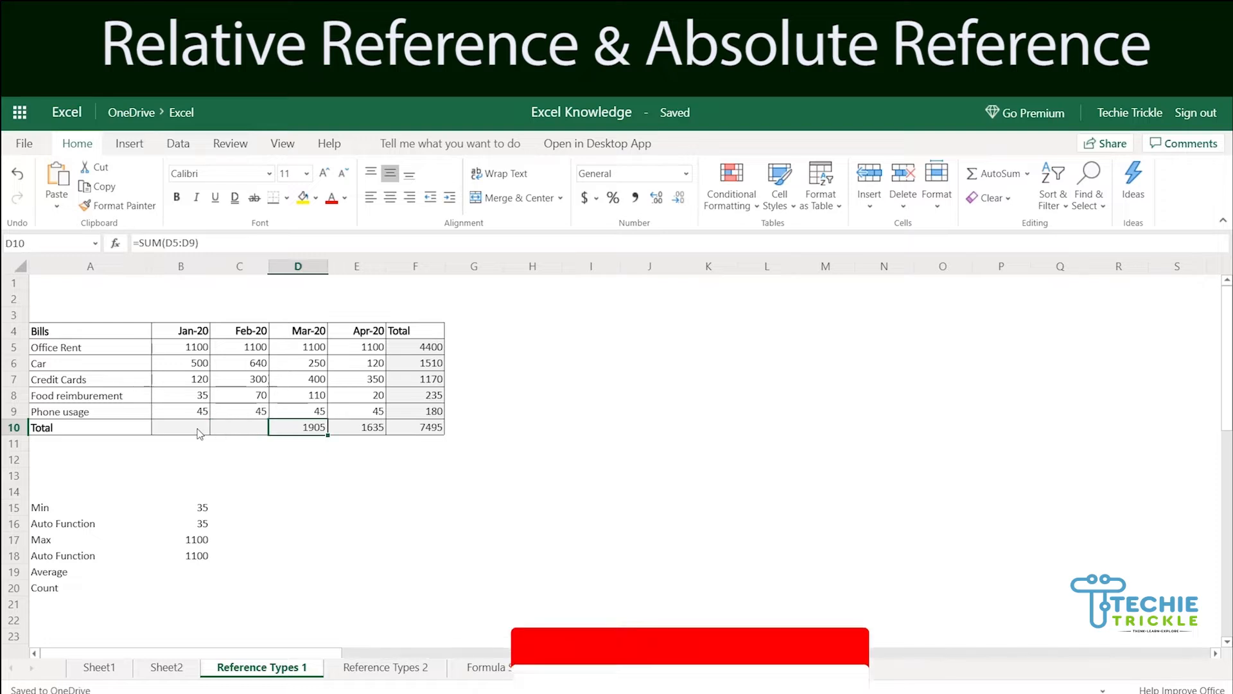
pyautogui.press('Delete')
pyautogui.press('Right')
pyautogui.press('Delete')
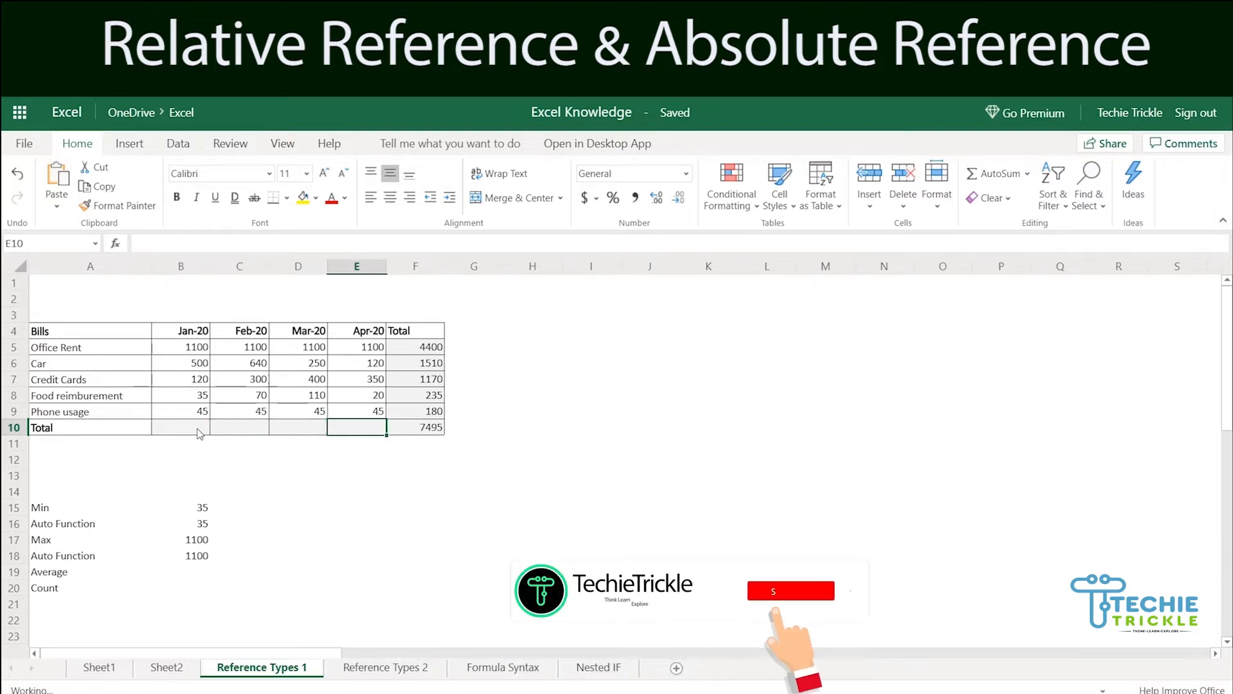
# Clear all values in the Total column, cells F5 to F10.
pyautogui.click(432, 350)
pyautogui.keyDown('shift'); pyautogui.click(424, 427); pyautogui.keyUp('shift')
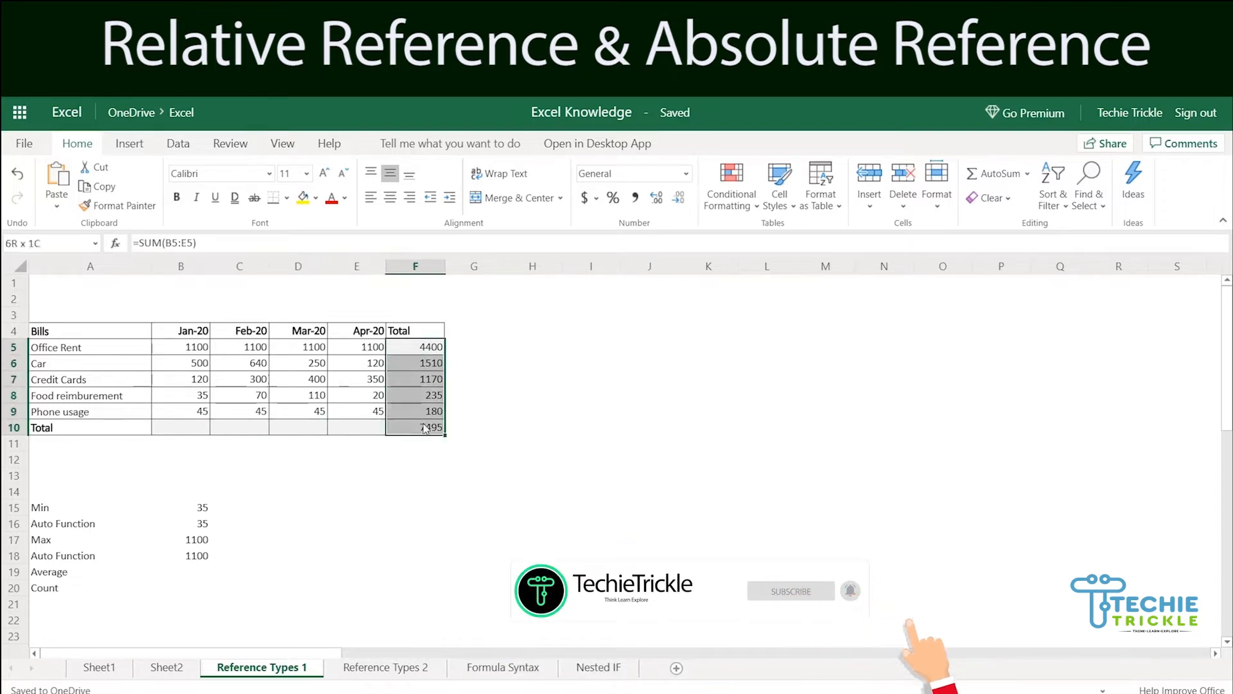
pyautogui.press('Delete')
# Enter the Jan-20 total in B10 with the formula =B5+B6+B7+B8+B9.
pyautogui.click(162, 436)
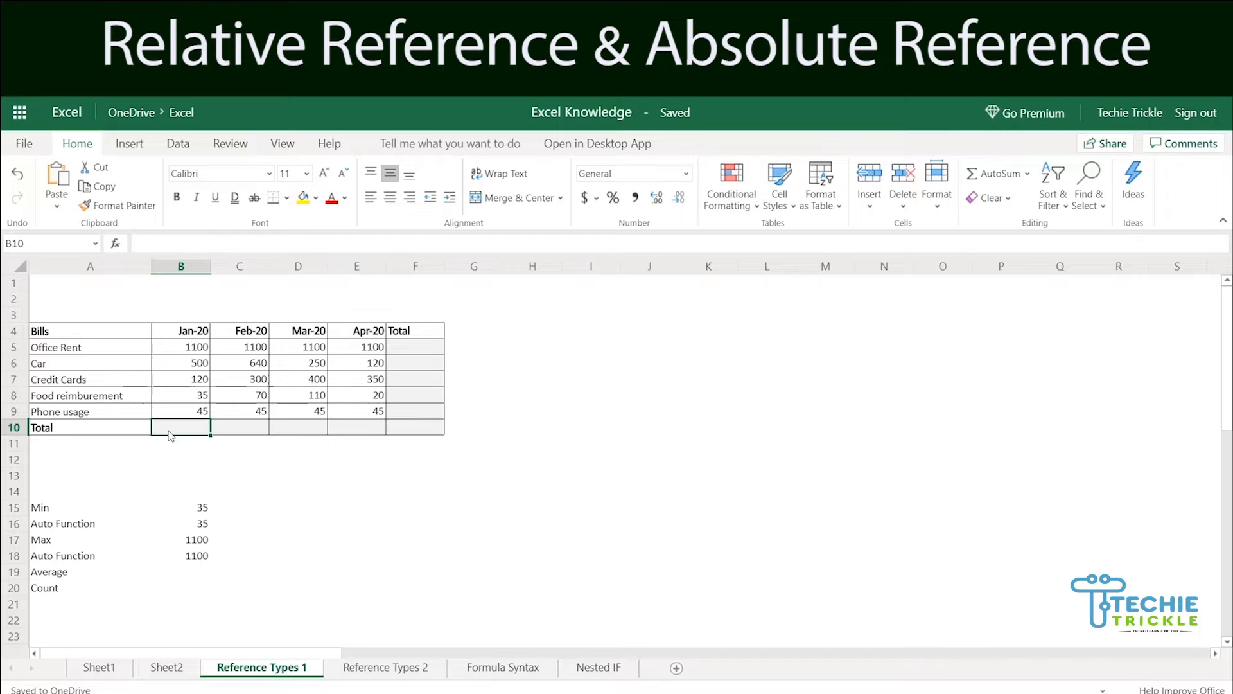
pyautogui.write('=')
pyautogui.click(196, 349)
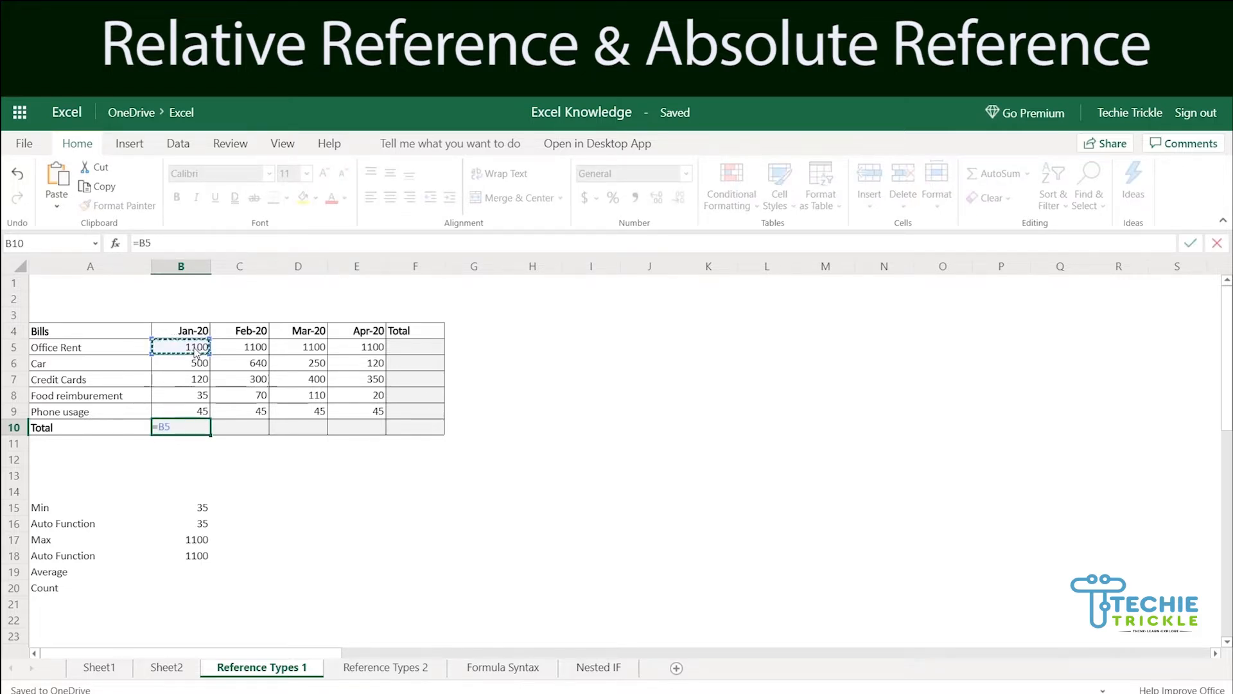
pyautogui.write('+')
pyautogui.click(196, 365)
pyautogui.write('+')
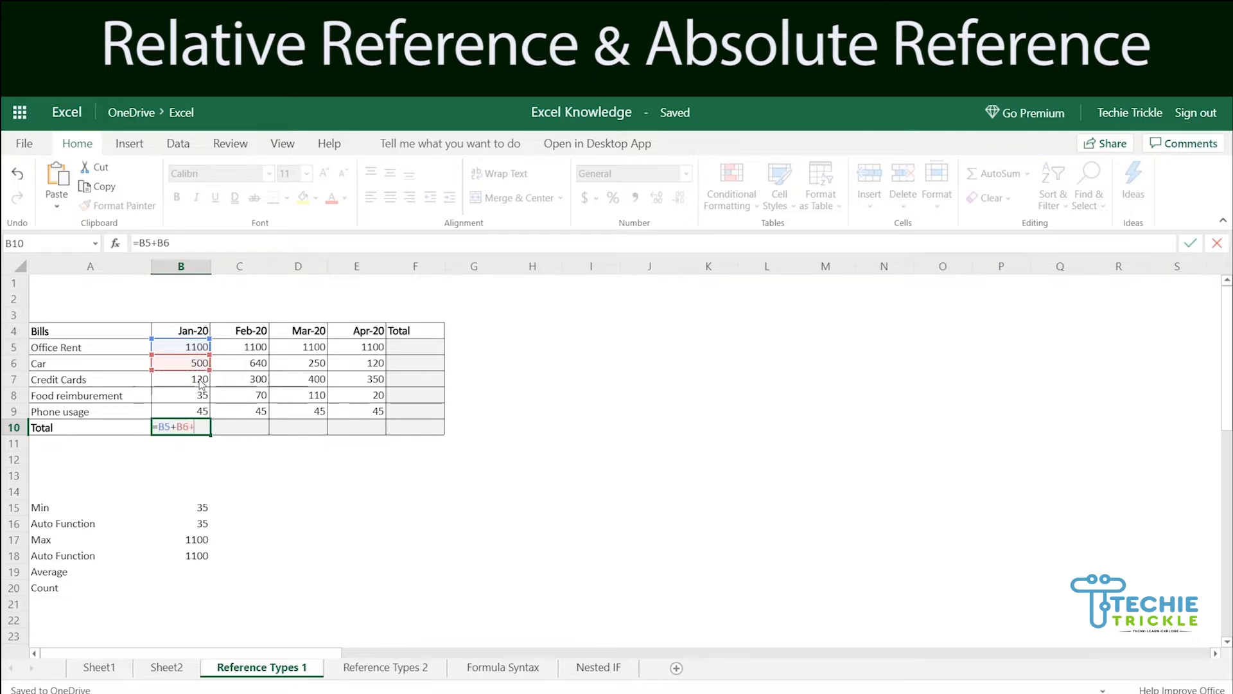
pyautogui.click(201, 384)
pyautogui.write('+')
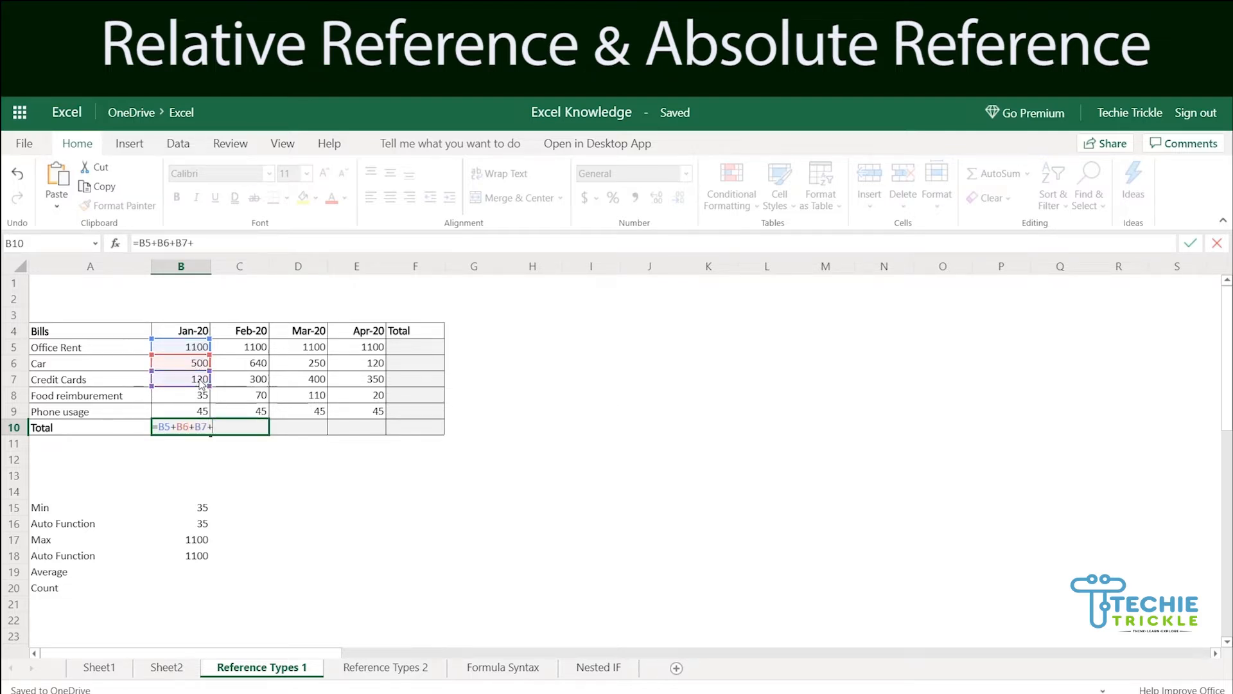
pyautogui.click(202, 397)
pyautogui.write('+')
pyautogui.click(201, 413)
pyautogui.press('Tab')
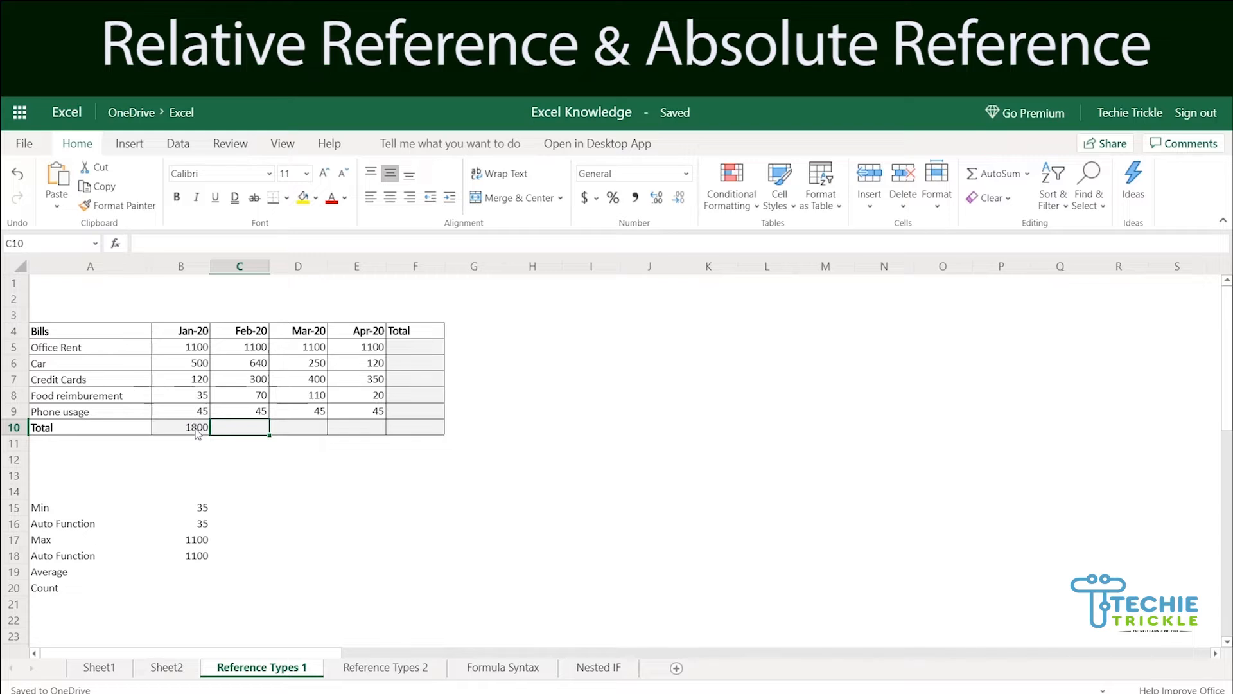
# Review the cell references in B10's formula and copy the formula to the Feb-20 total in C10.
pyautogui.click(196, 427)
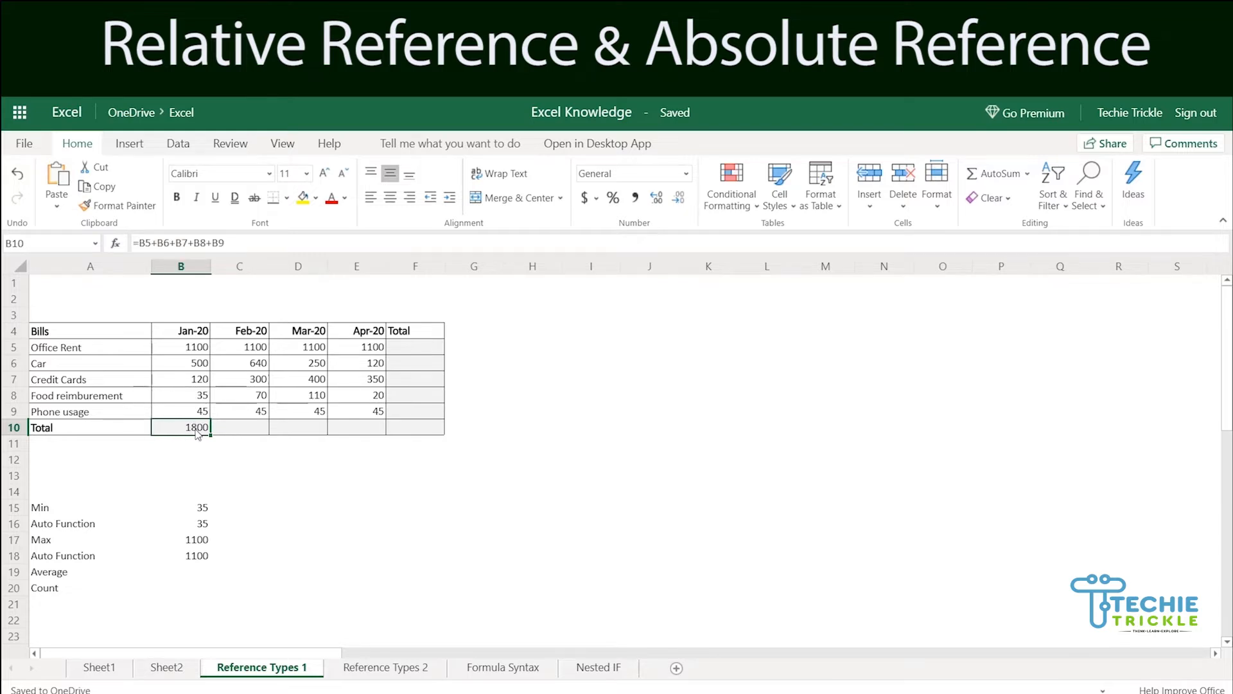
pyautogui.doubleClick(196, 427)
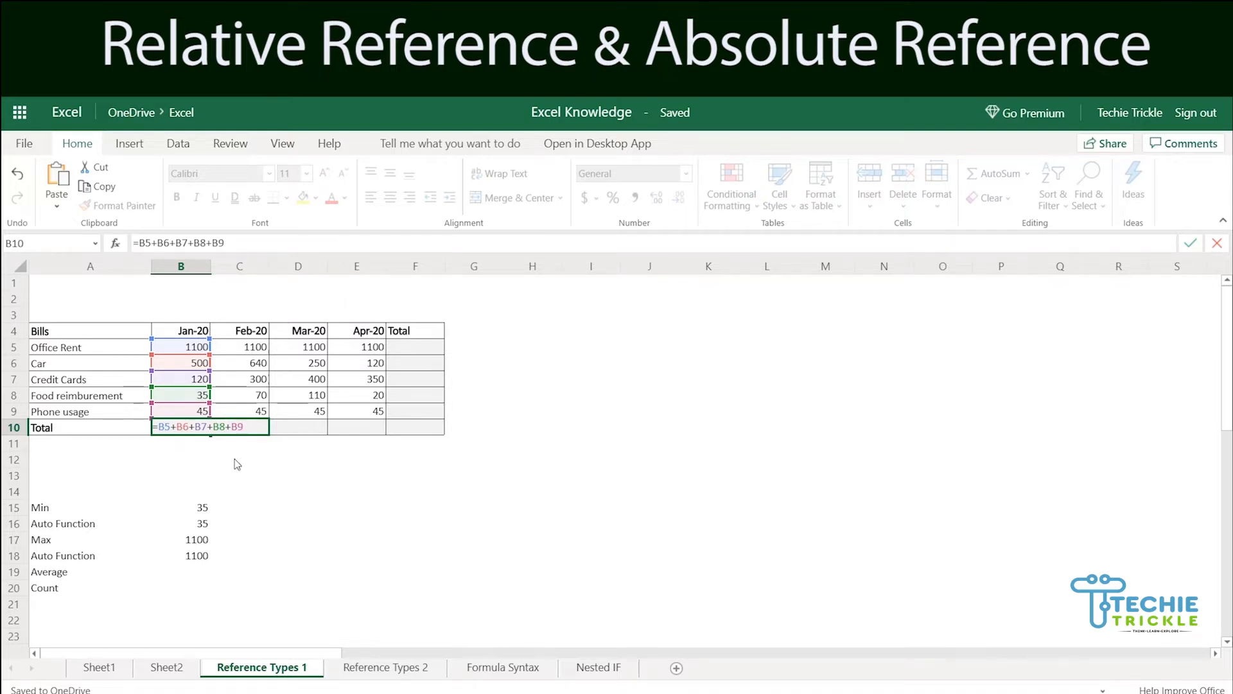
pyautogui.press('Tab')
pyautogui.click(199, 428)
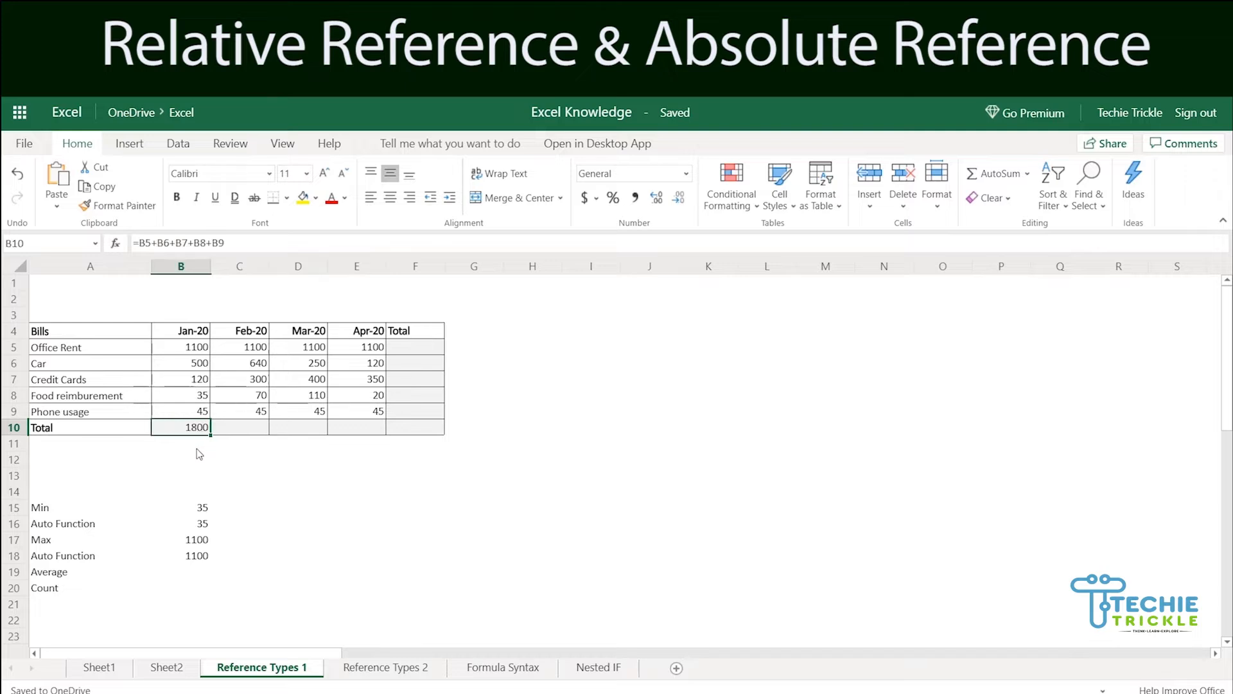
pyautogui.hotkey('ctrl', 'c')
pyautogui.click(242, 432)
pyautogui.hotkey('ctrl', 'v')
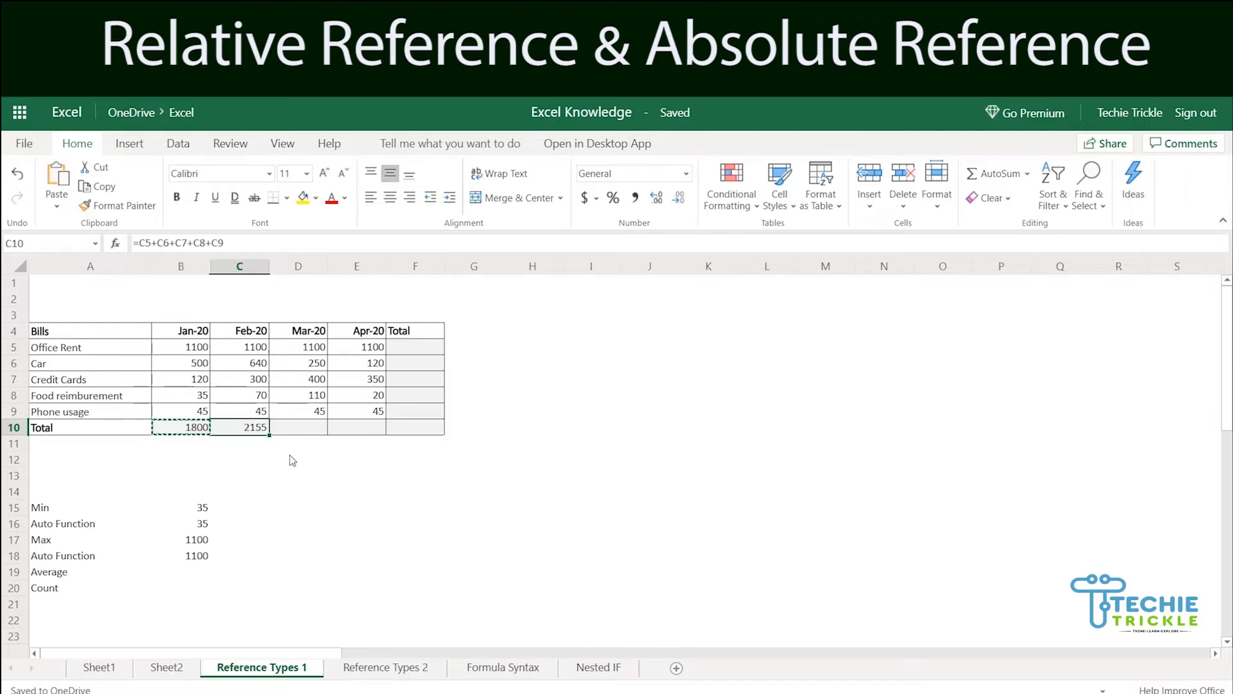
# Compare the cell references in the C10 and B10 total formulas, and examine the Feb-20 values in C5:C9.
pyautogui.doubleClick(256, 429)
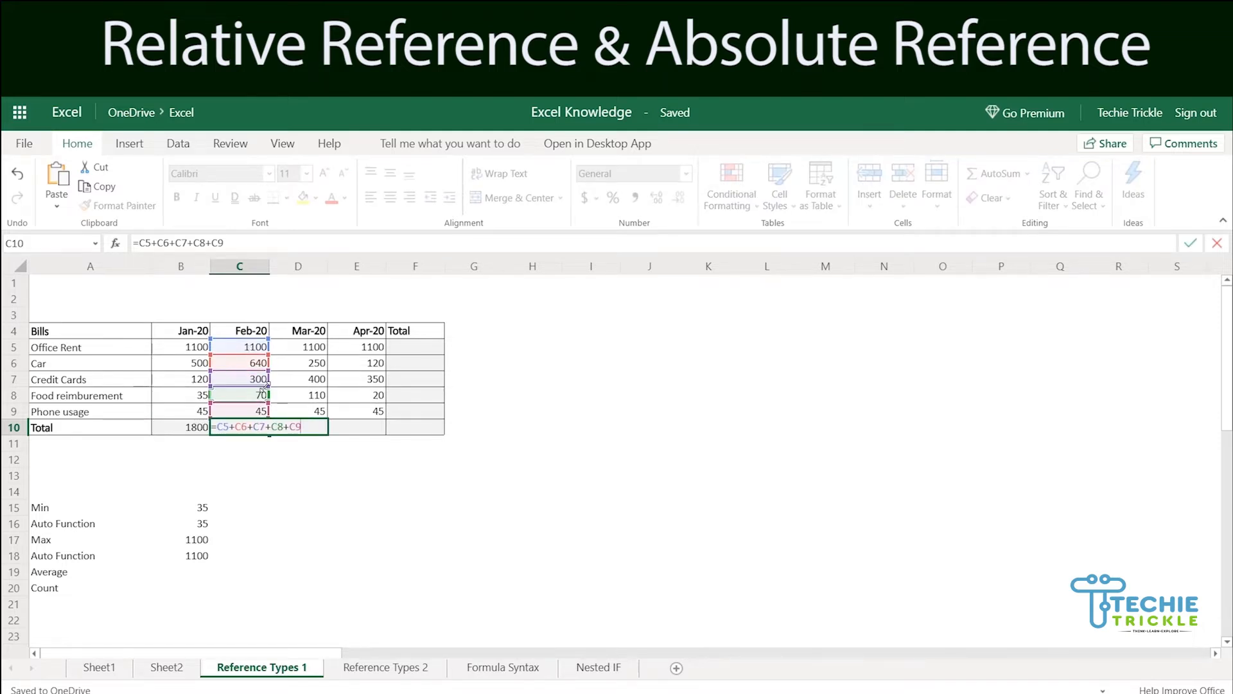
pyautogui.click(175, 424)
pyautogui.doubleClick(175, 424)
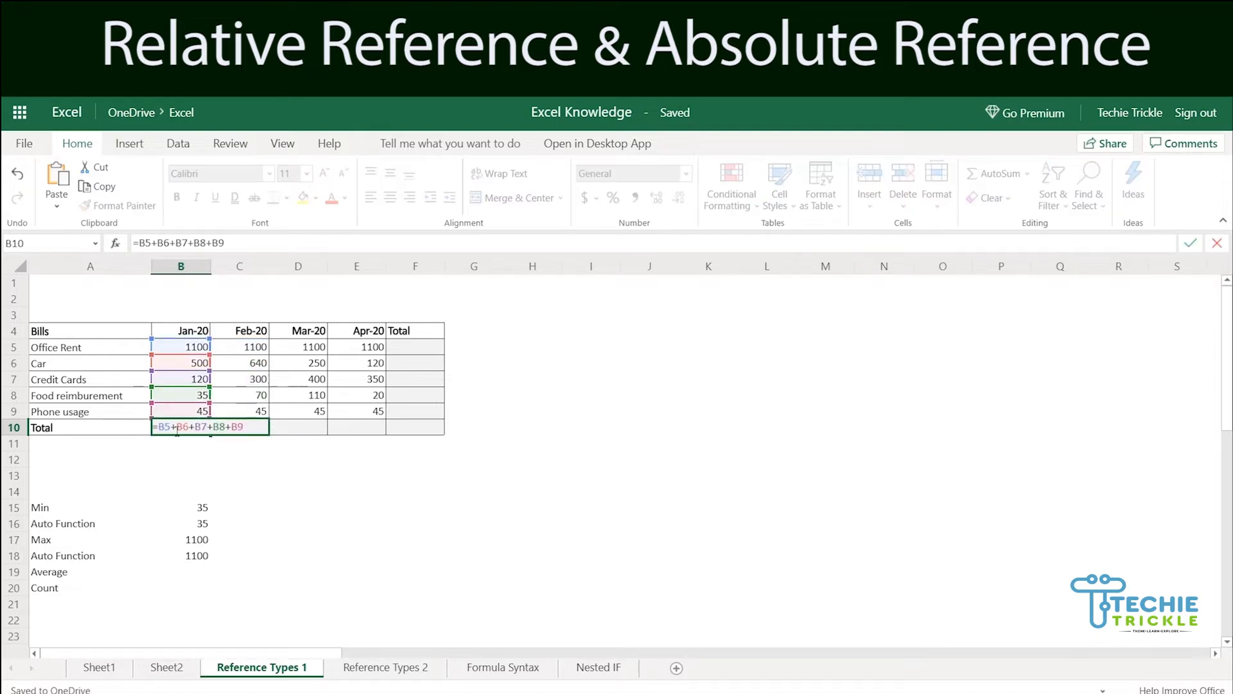
pyautogui.click(264, 429)
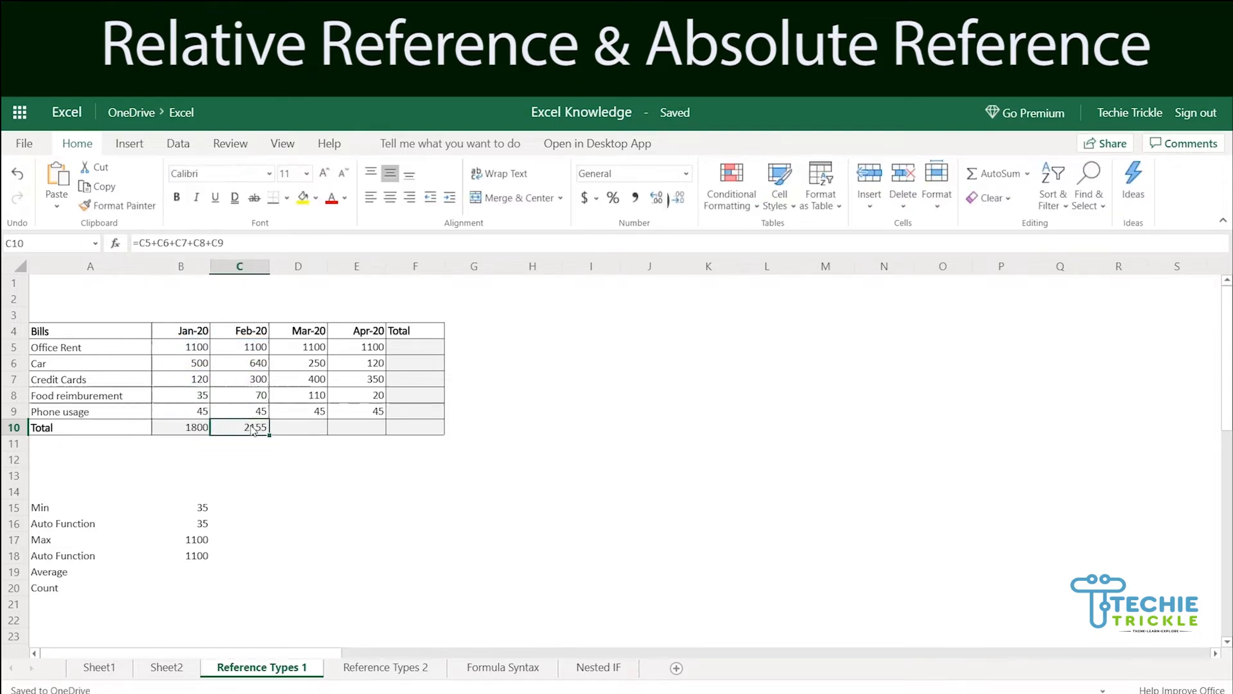
pyautogui.doubleClick(264, 428)
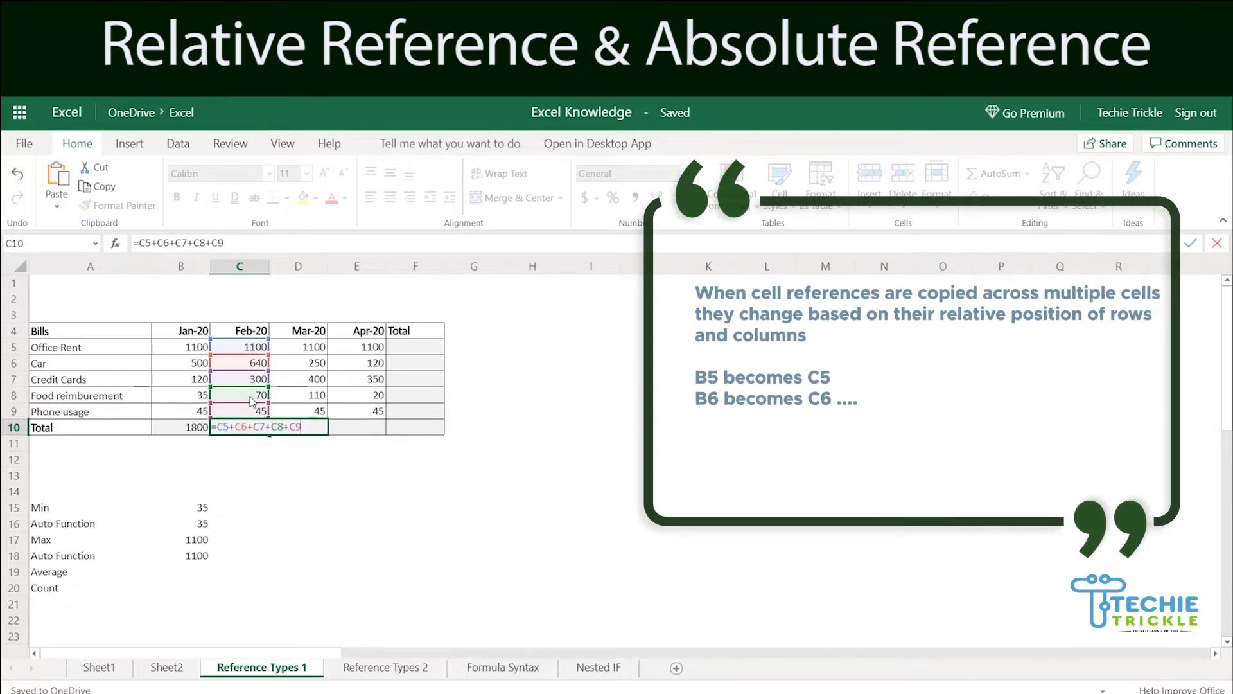
pyautogui.press('Tab')
pyautogui.click(255, 432)
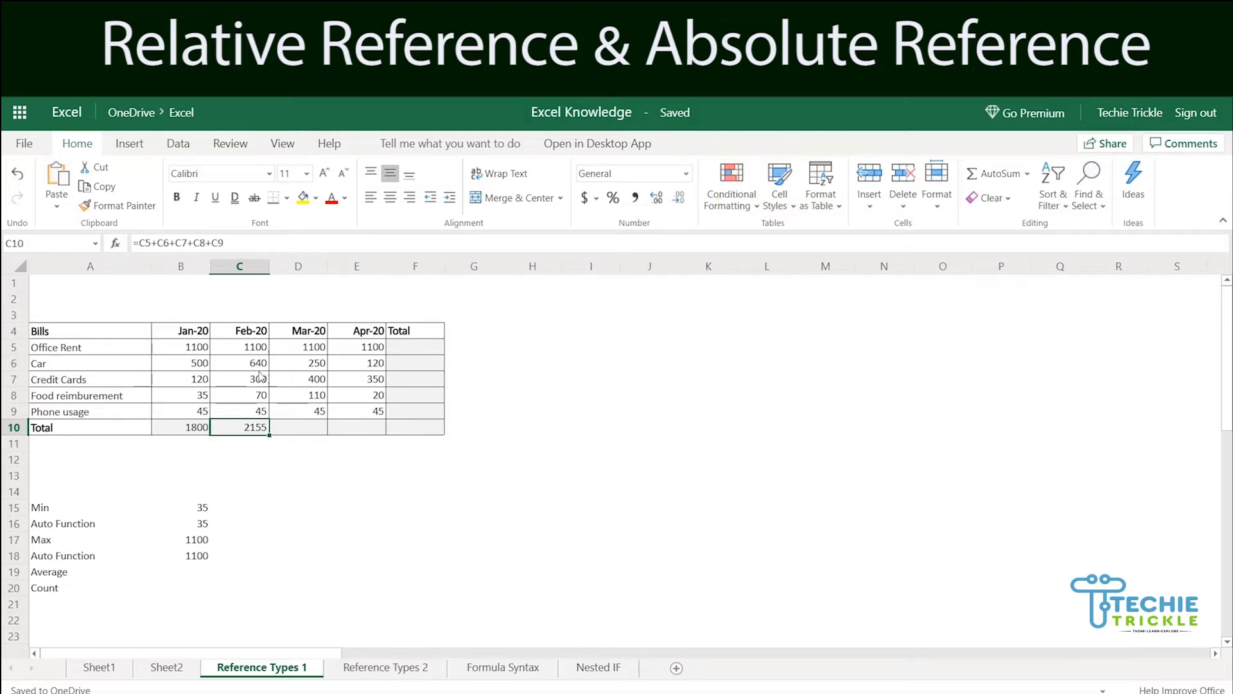
pyautogui.click(248, 353)
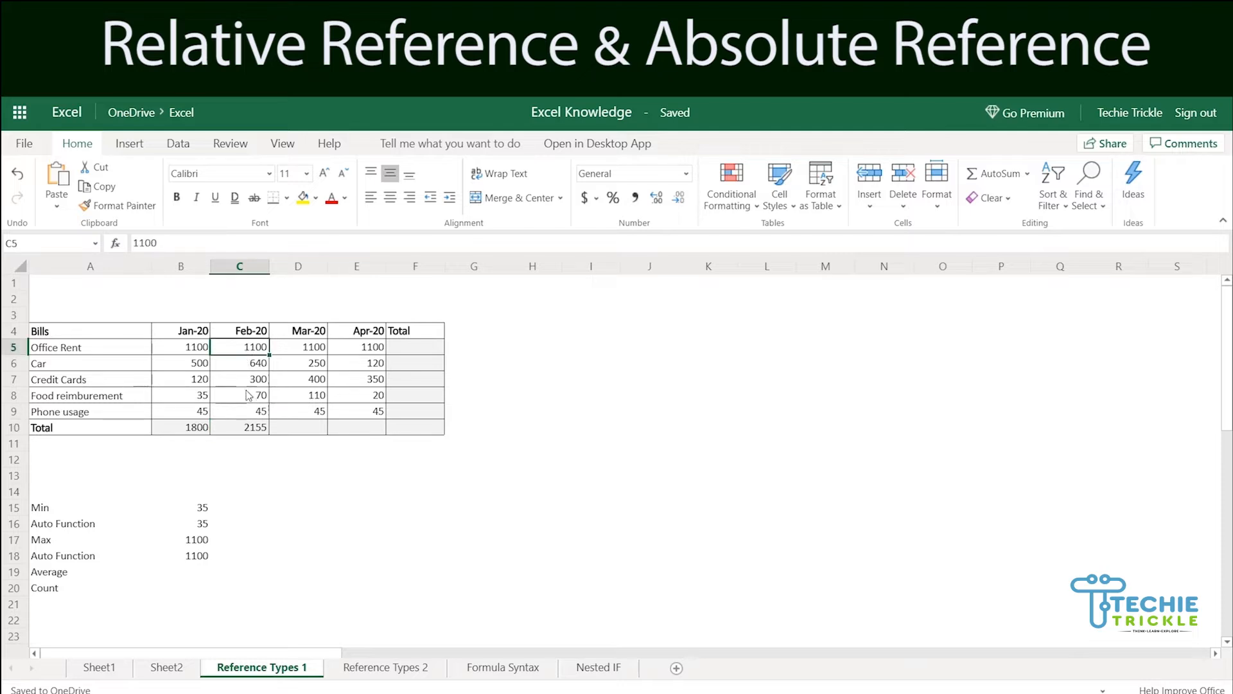
pyautogui.keyDown('shift'); pyautogui.click(248, 413); pyautogui.keyUp('shift')
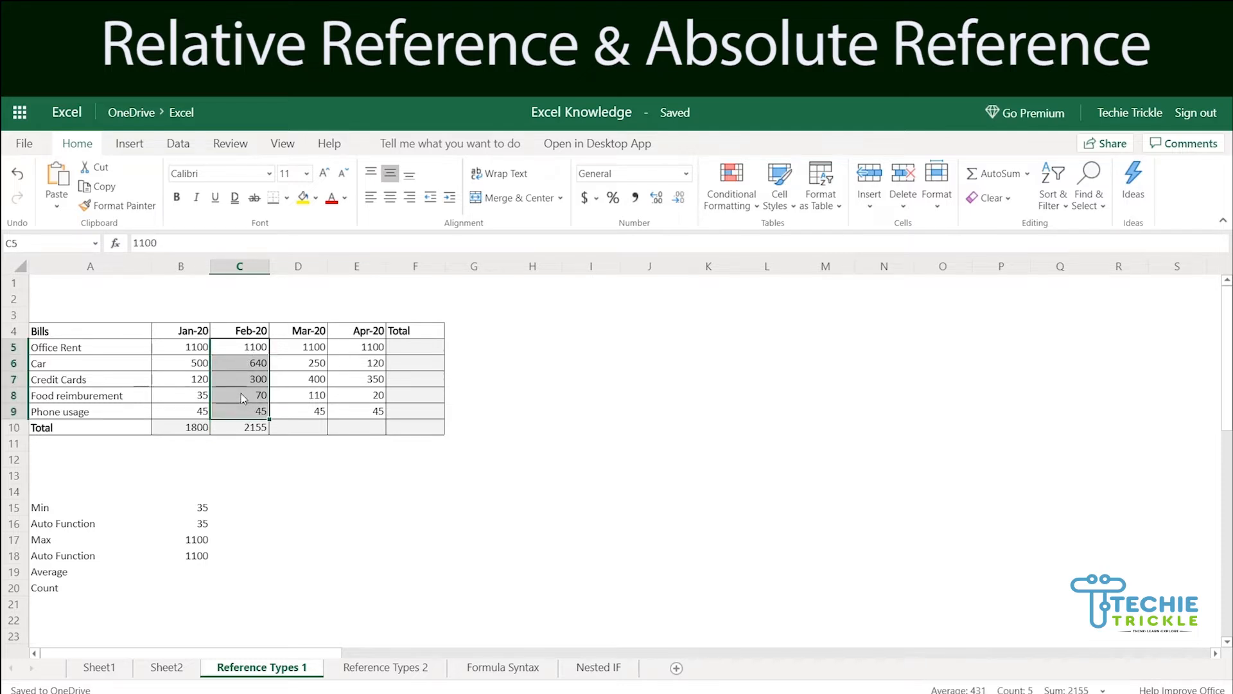
# Copy the Feb-20 total formula from C10 to D10 and E10, and check the references in both copies.
pyautogui.click(255, 432)
pyautogui.hotkey('ctrl', 'c')
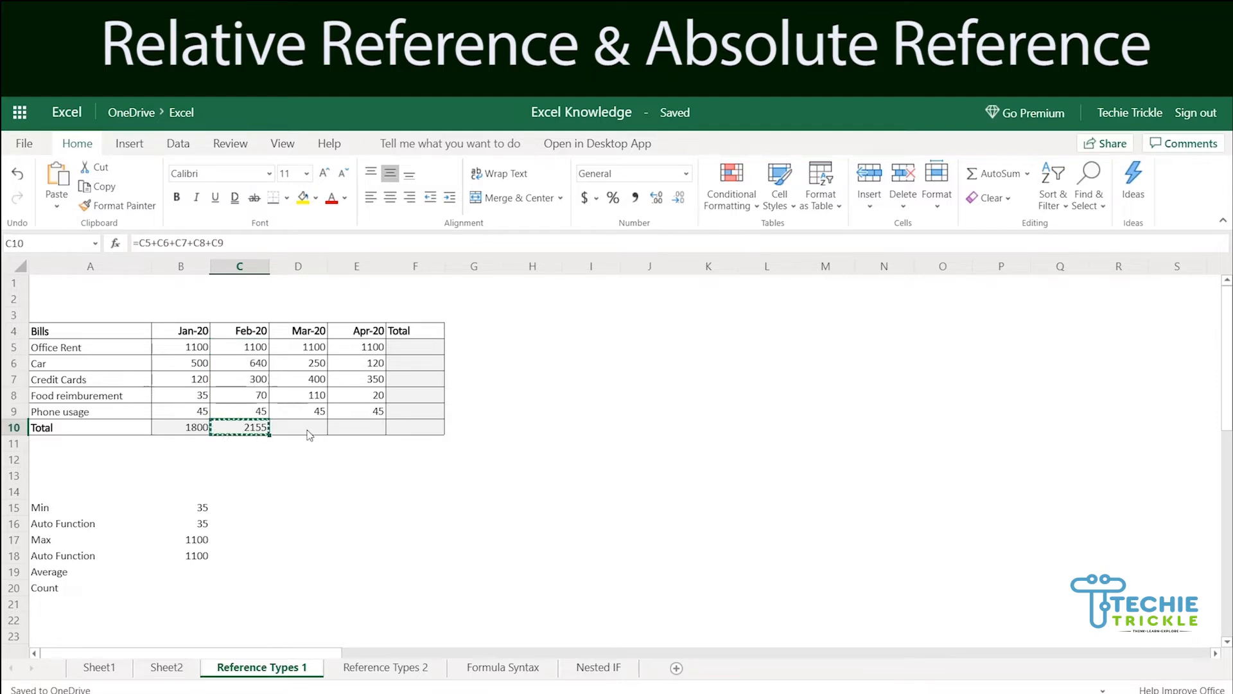
pyautogui.click(310, 429)
pyautogui.hotkey('ctrl', 'v')
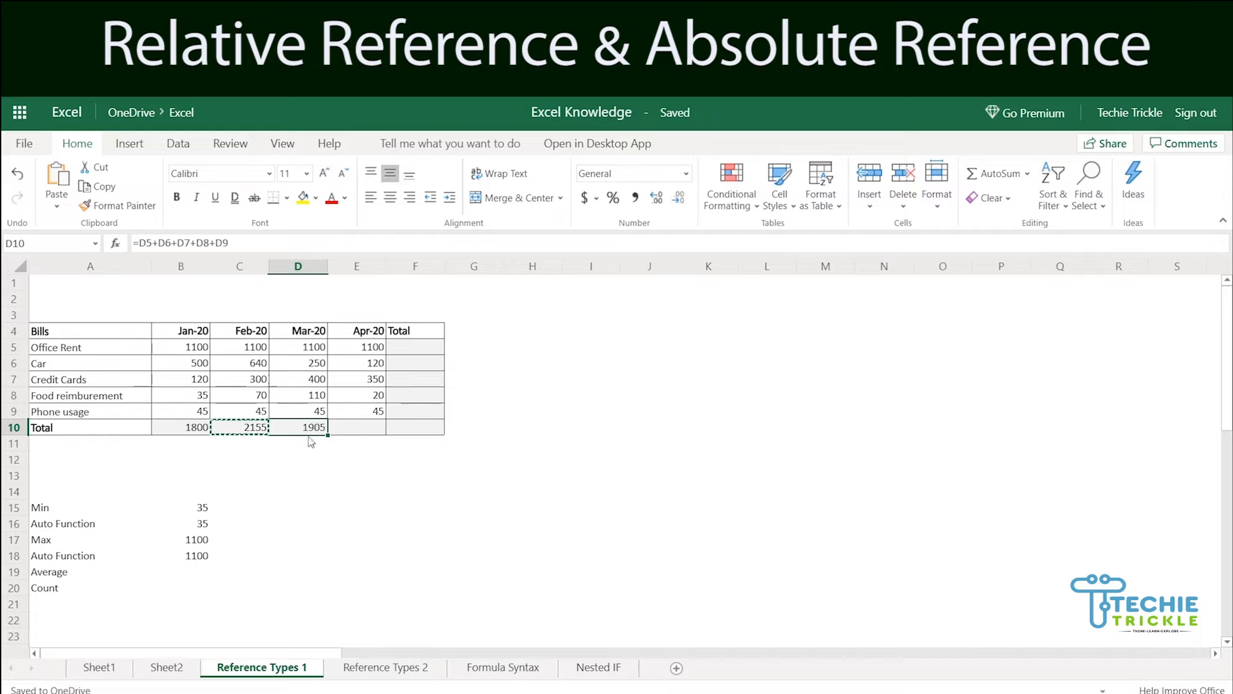
pyautogui.click(350, 429)
pyautogui.hotkey('ctrl', 'v')
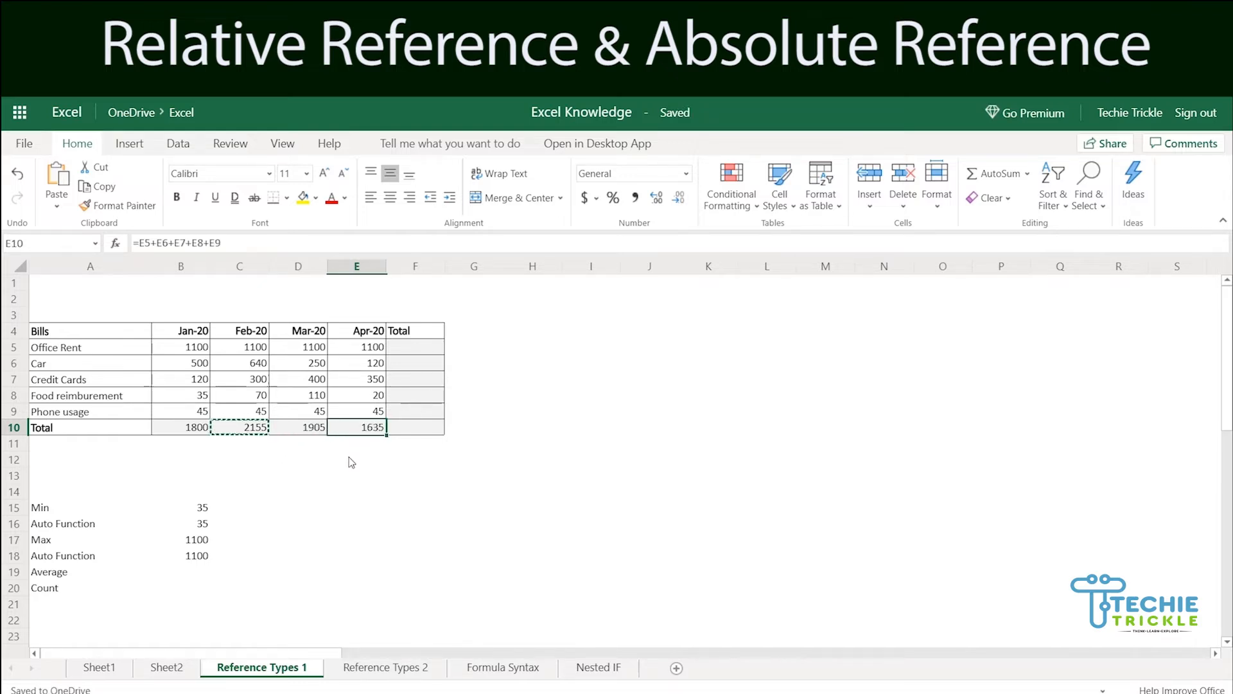
pyautogui.click(322, 432)
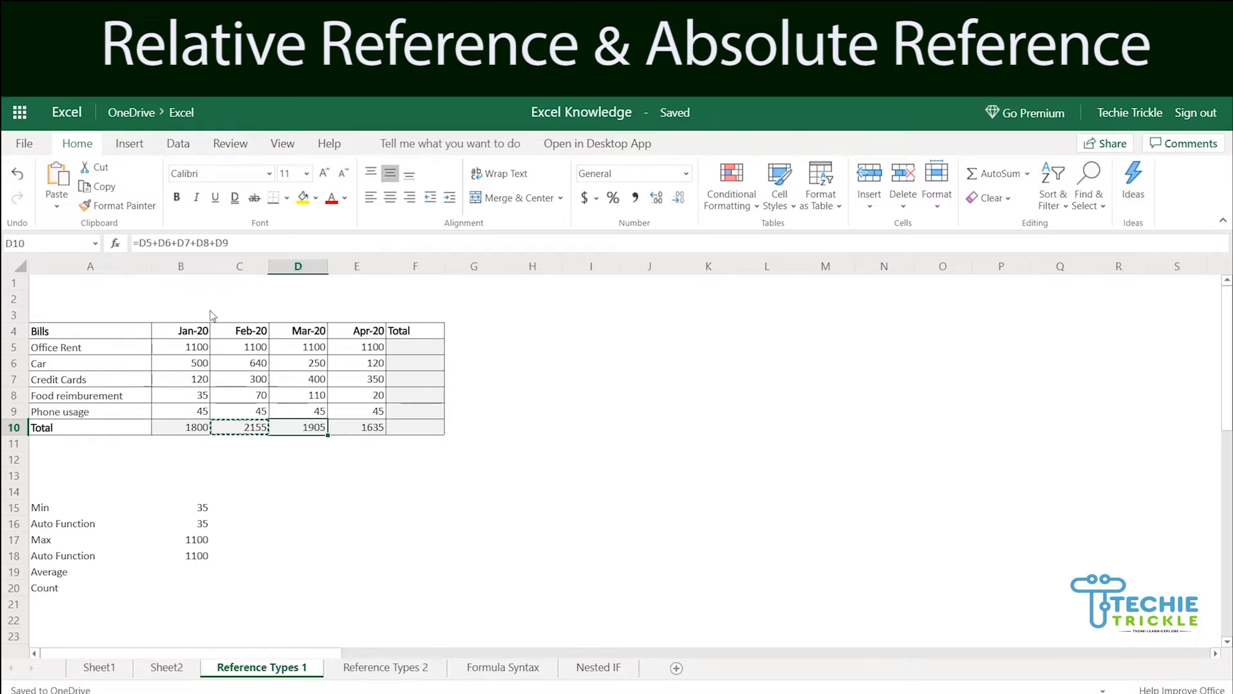
pyautogui.doubleClick(311, 429)
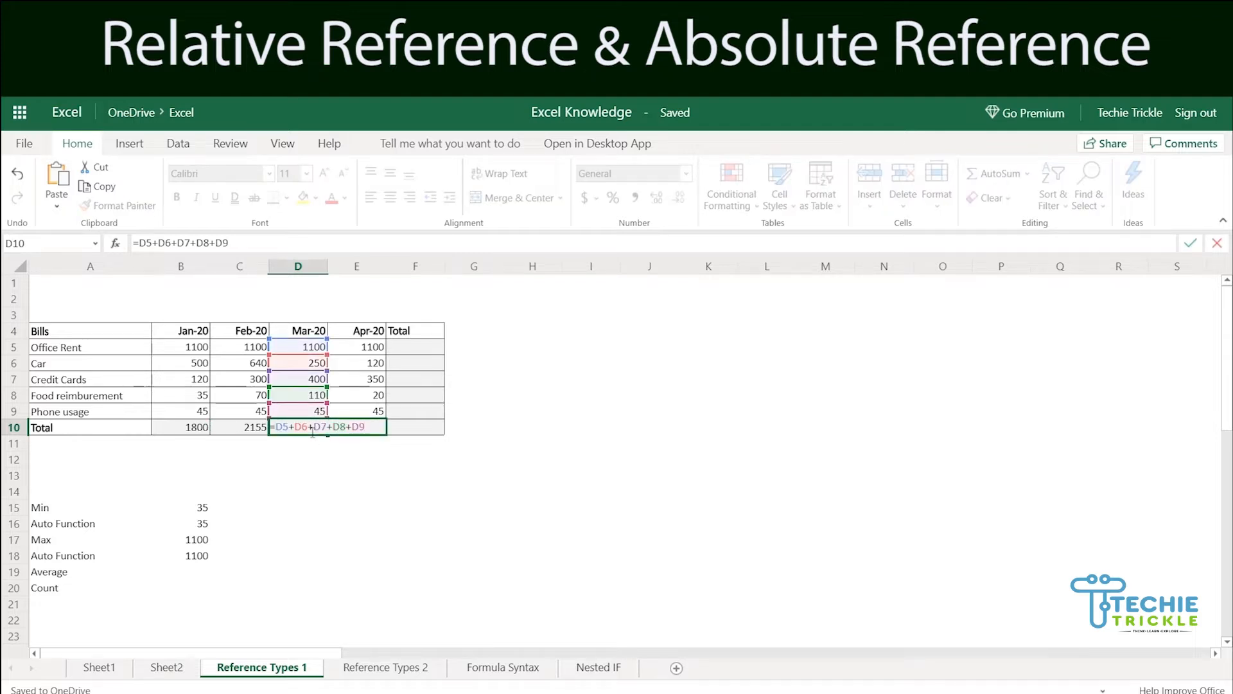
pyautogui.press('Tab')
pyautogui.doubleClick(365, 429)
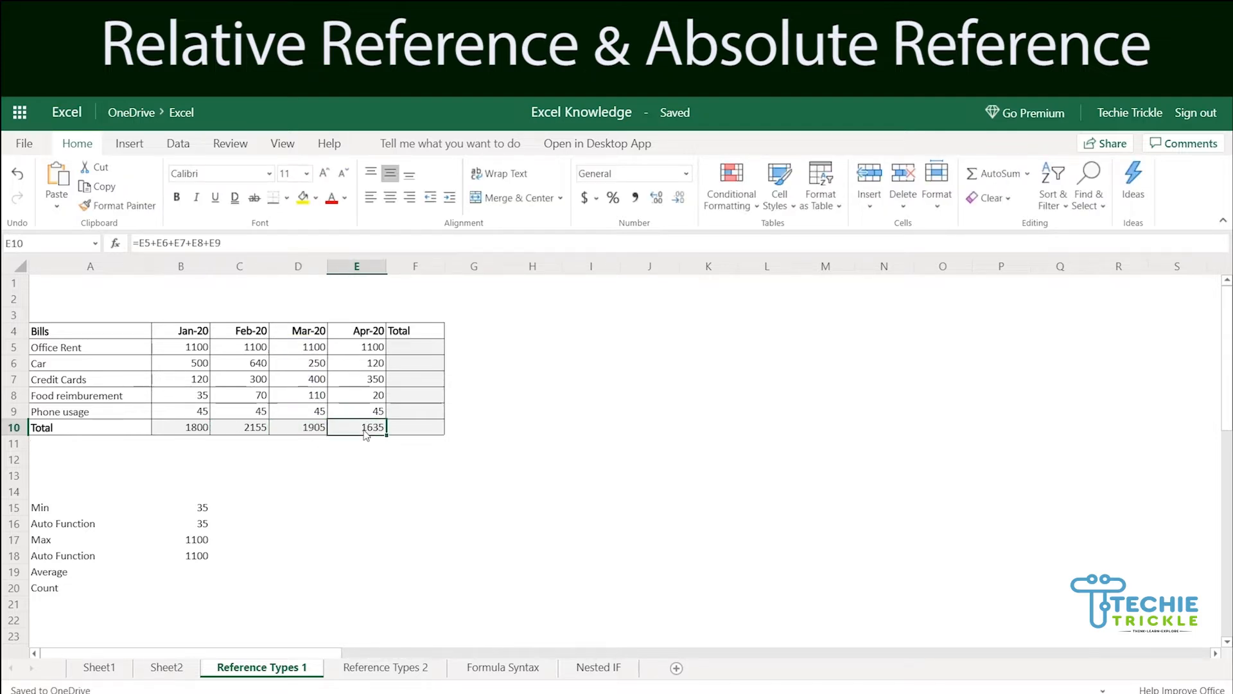
pyautogui.press('Tab')
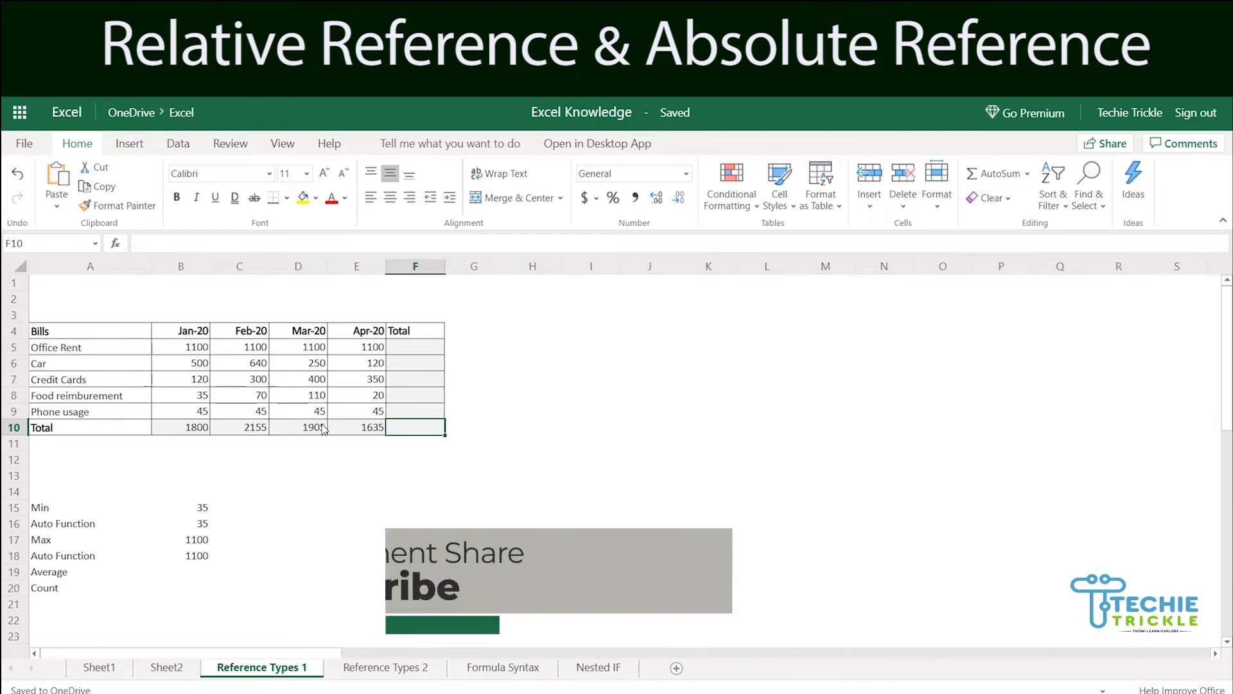
# Enter the Office Rent total in F5 with the formula =B5+C5+D5+E5.
pyautogui.click(434, 352)
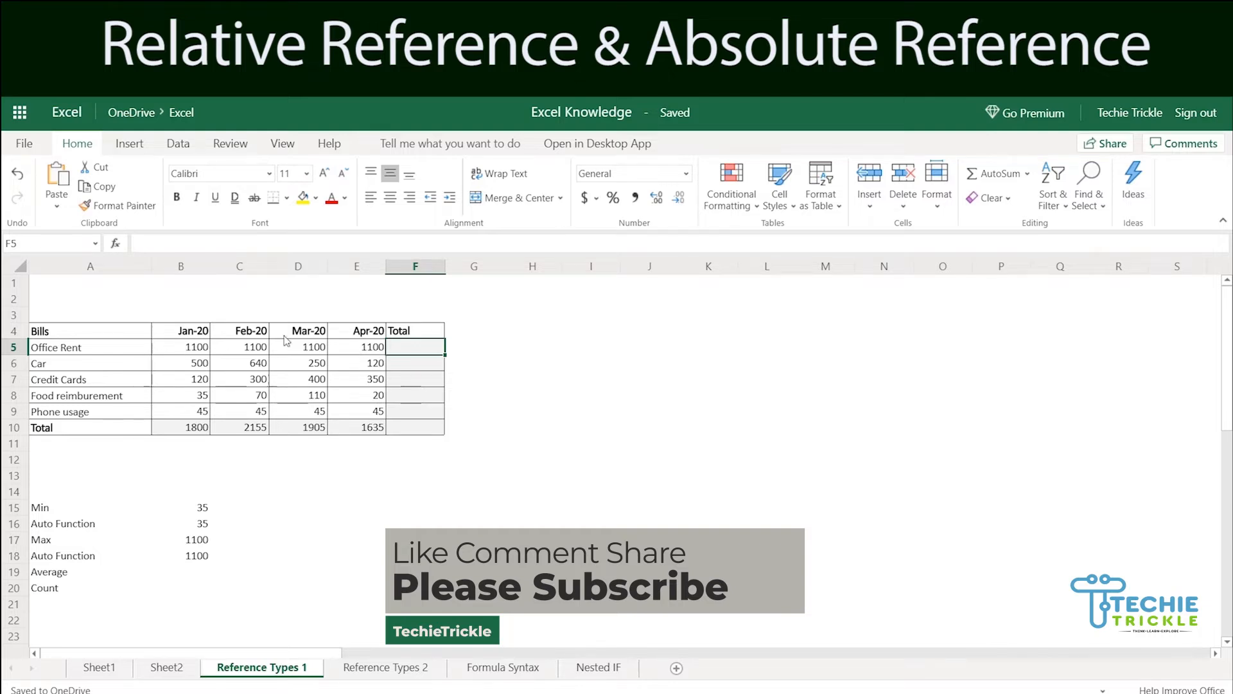
pyautogui.doubleClick(418, 345)
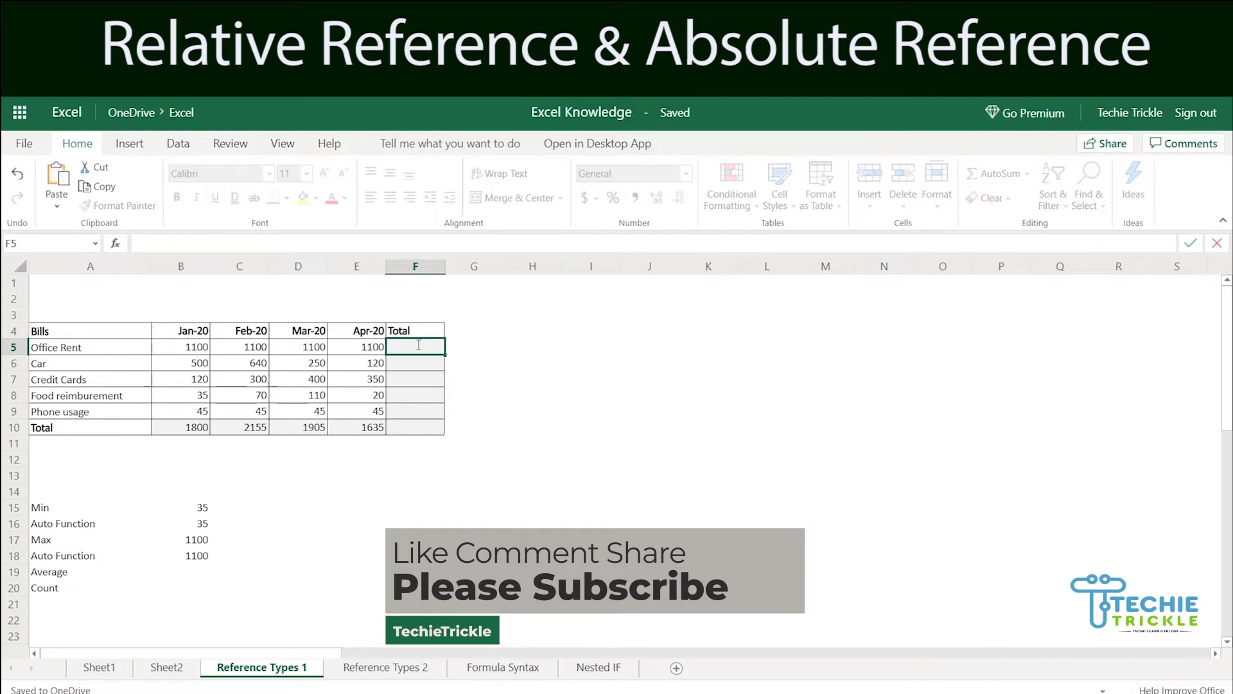
pyautogui.write('=')
pyautogui.click(200, 347)
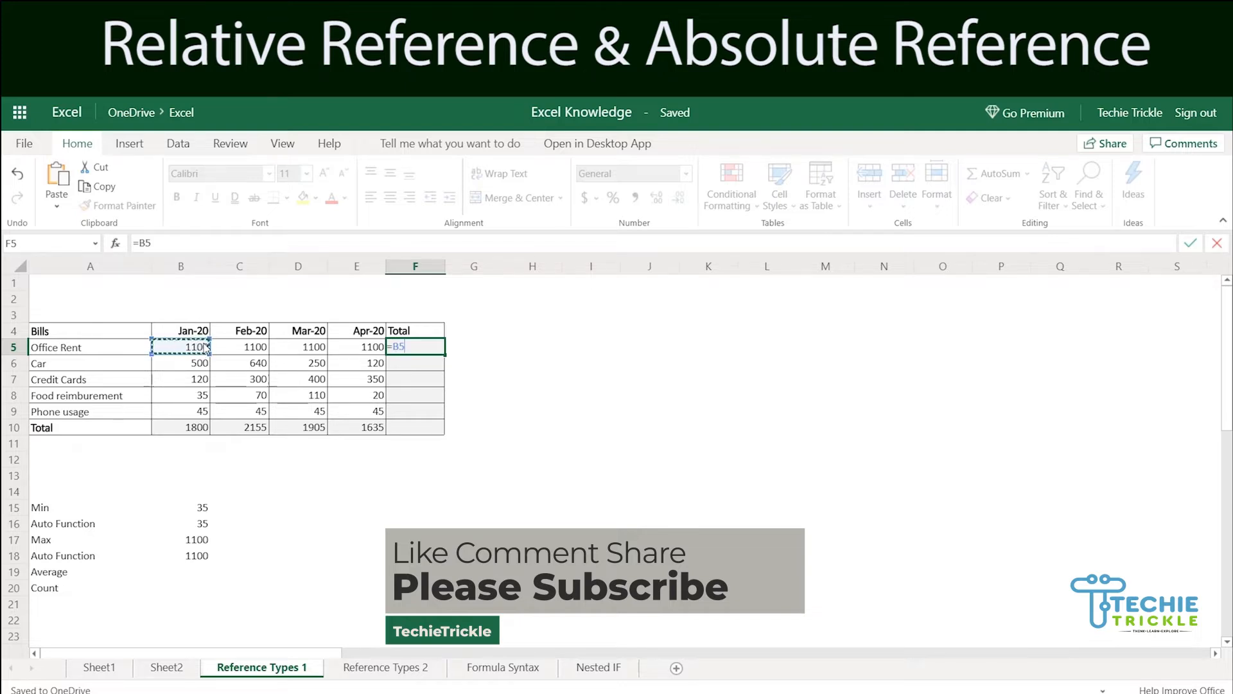
pyautogui.write('+')
pyautogui.click(248, 348)
pyautogui.write('+')
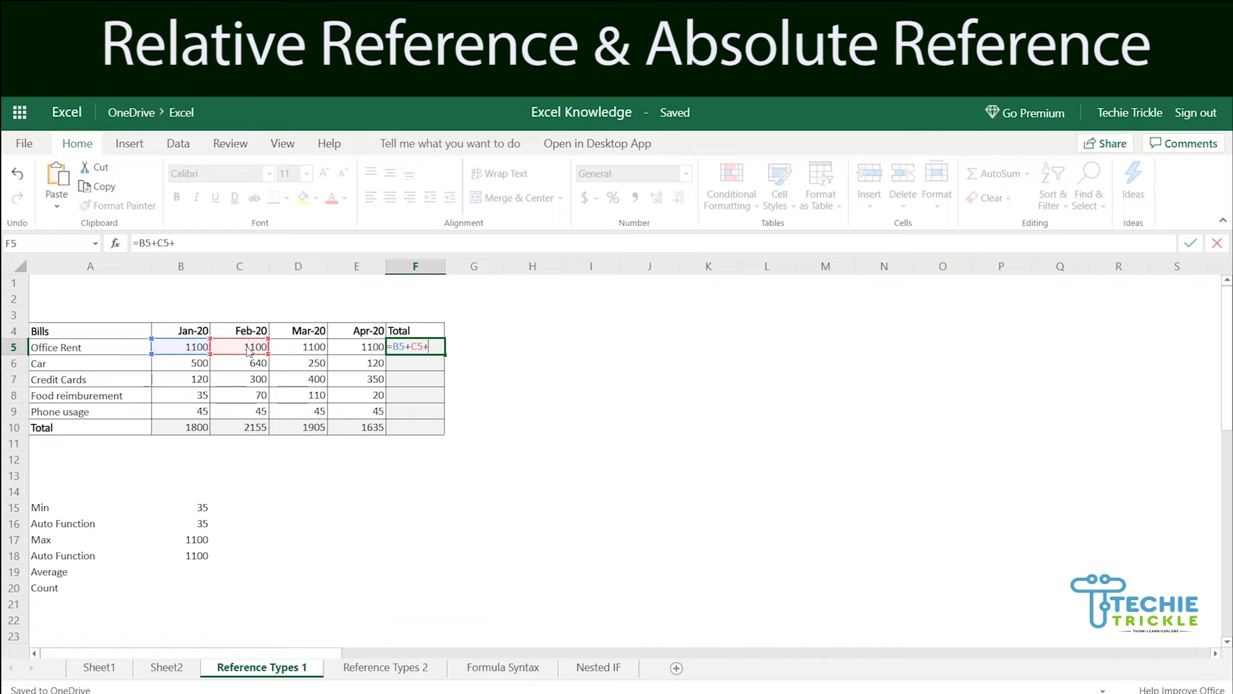
pyautogui.click(322, 347)
pyautogui.write('+')
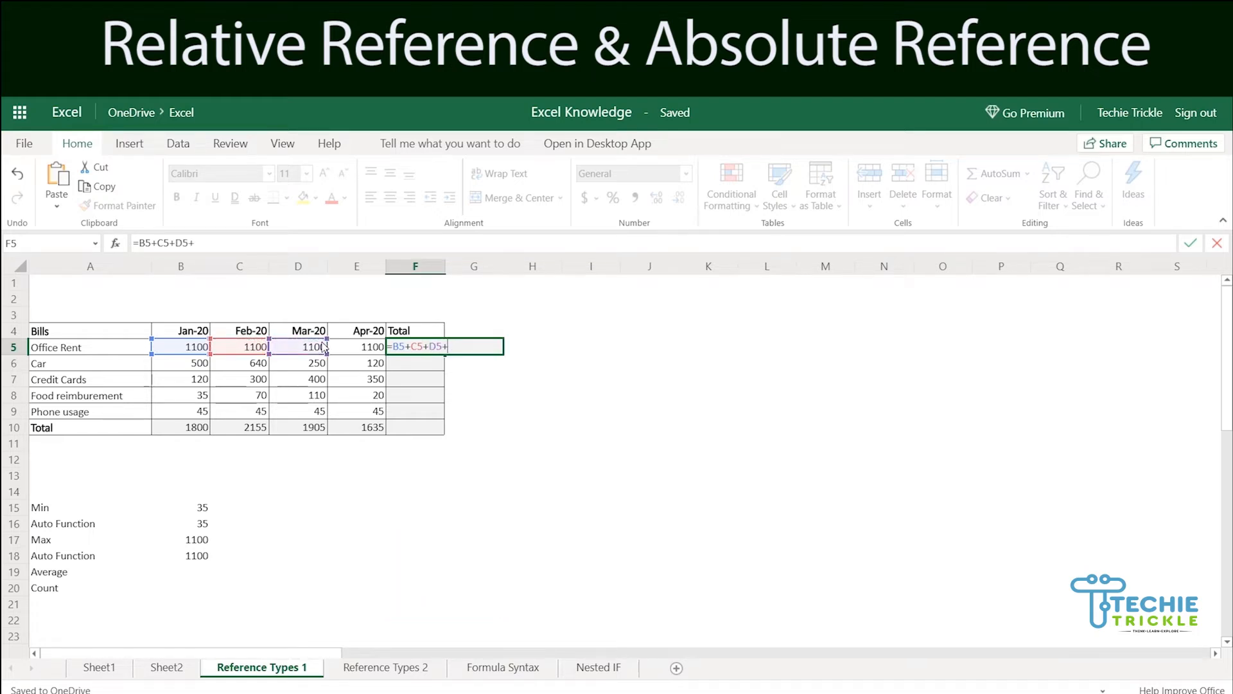
pyautogui.click(370, 351)
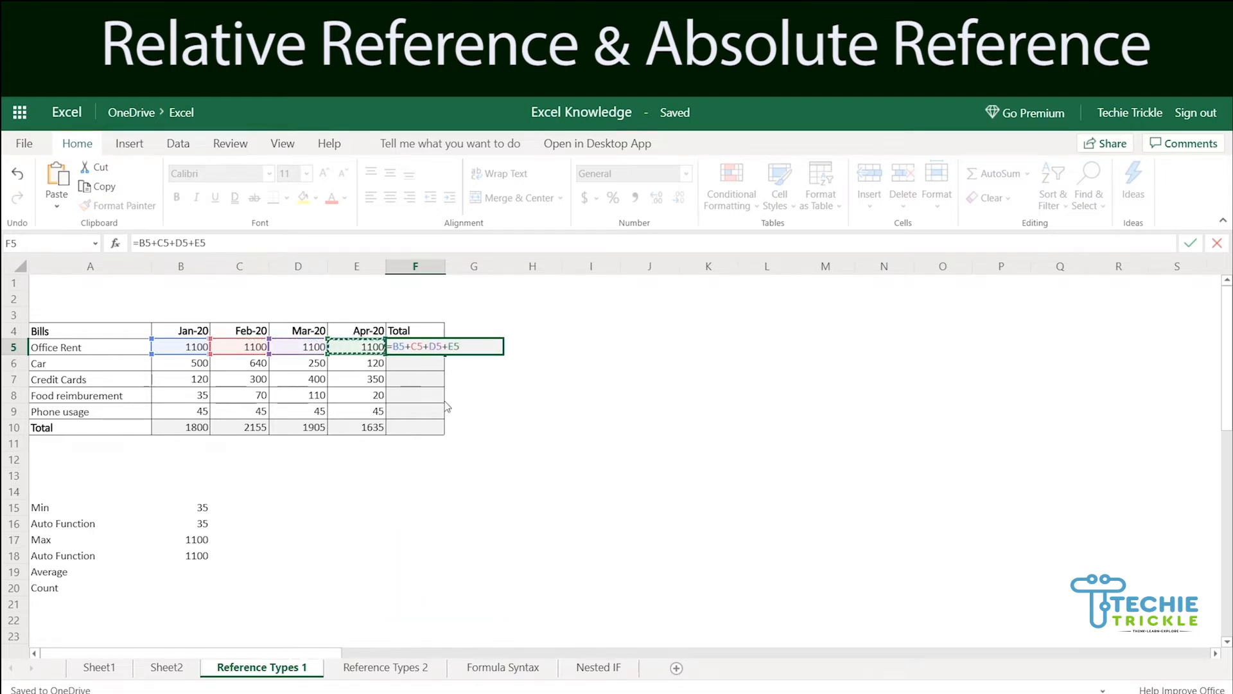
pyautogui.press('Return')
pyautogui.click(431, 353)
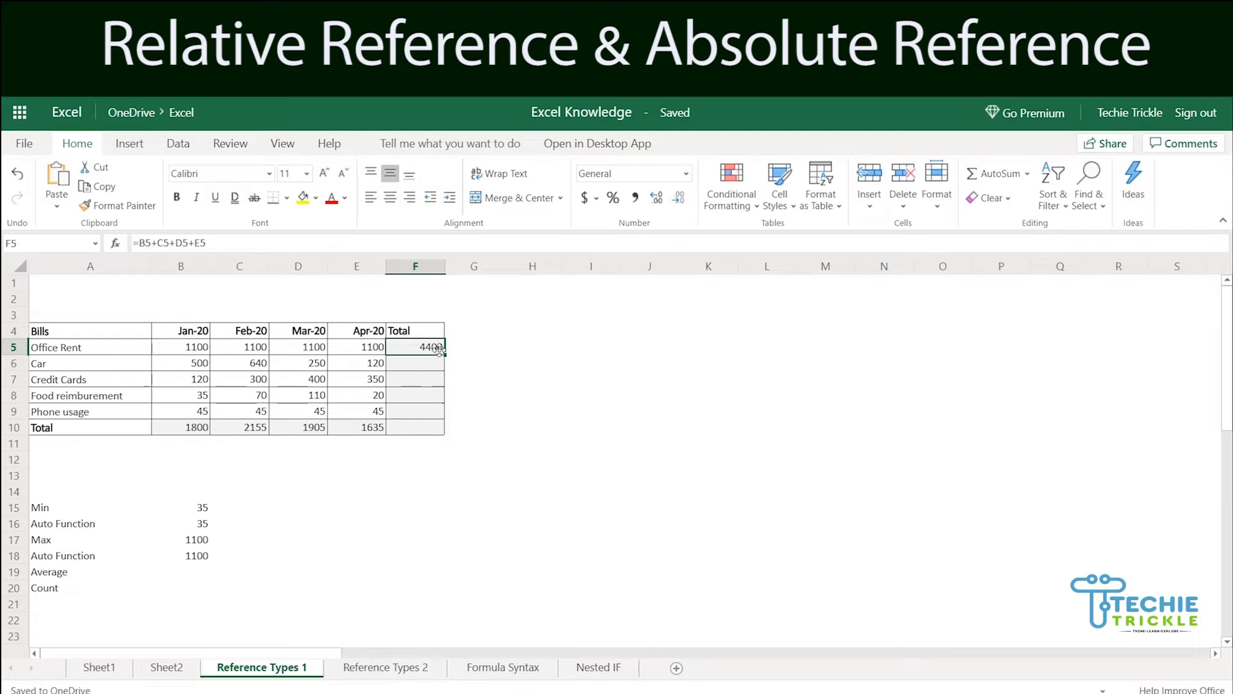
# Review the cell references in F5's total formula and copy the formula to the Car total in F6.
pyautogui.doubleClick(436, 348)
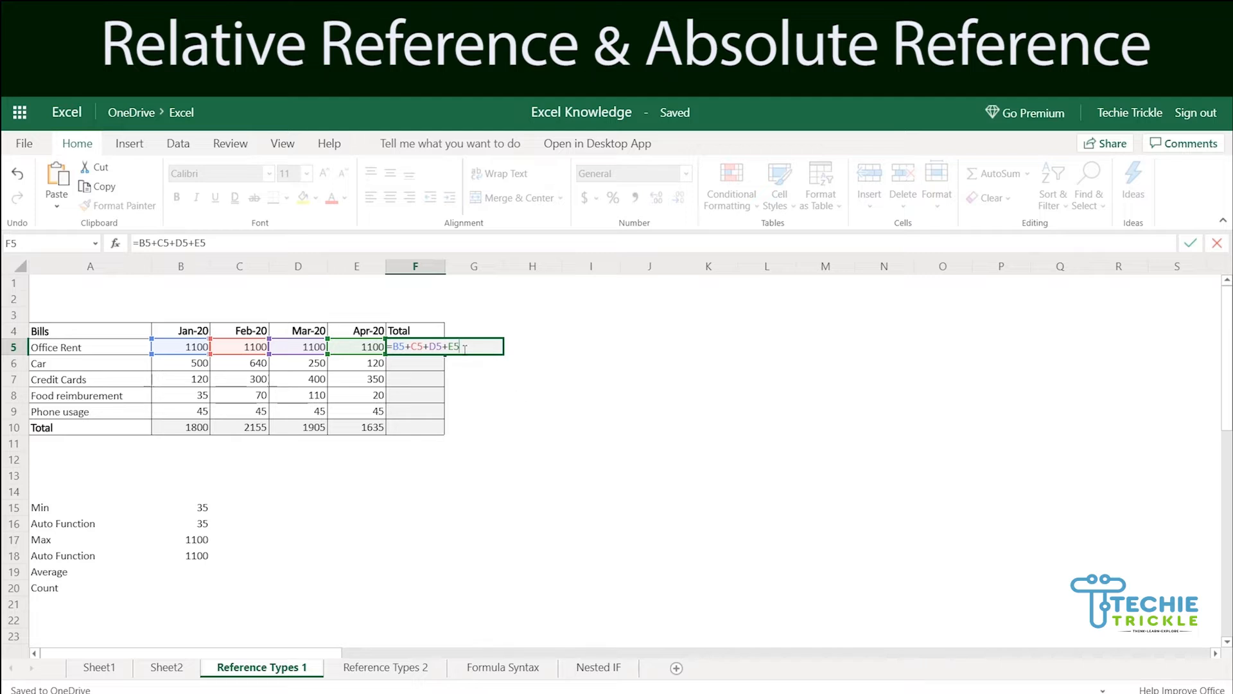
pyautogui.press('Tab')
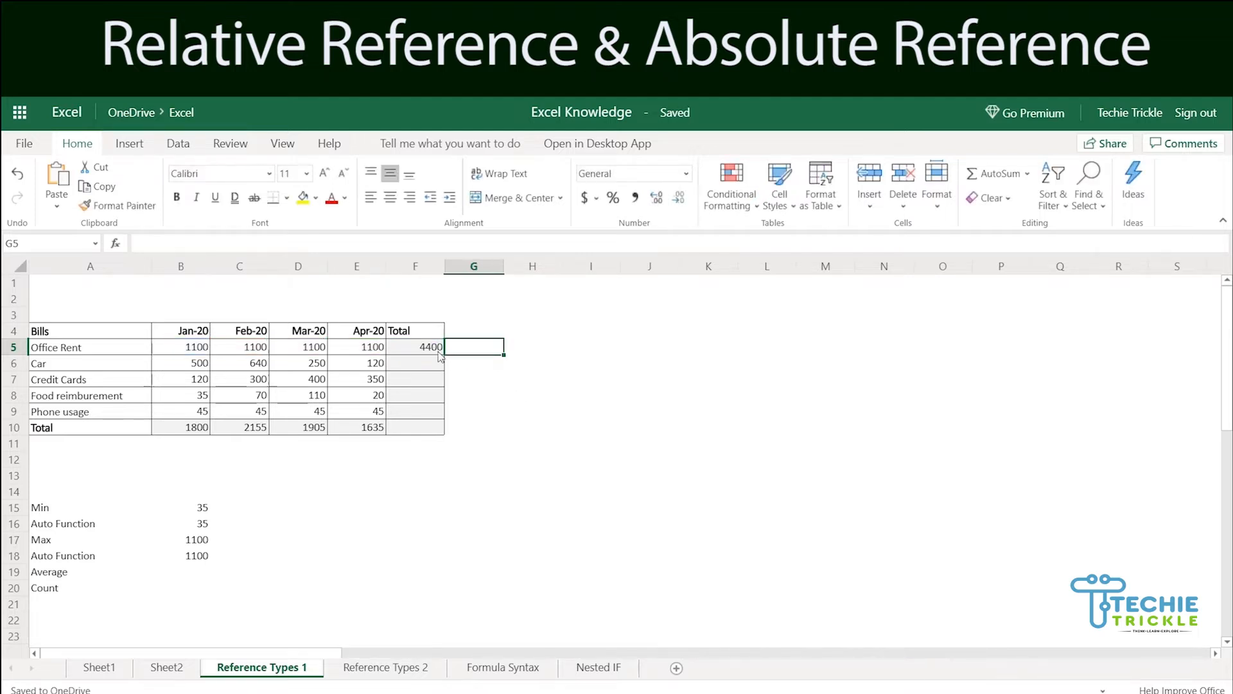
pyautogui.click(438, 350)
pyautogui.hotkey('ctrl', 'c')
pyautogui.click(420, 364)
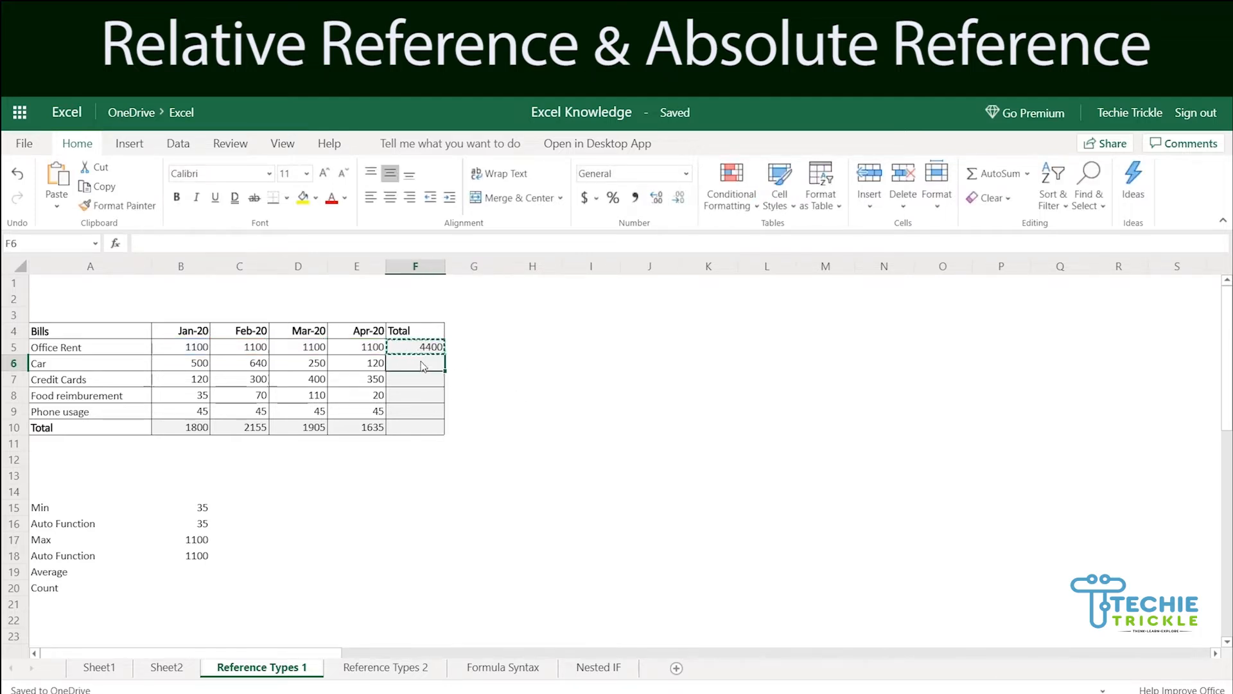
pyautogui.hotkey('ctrl', 'v')
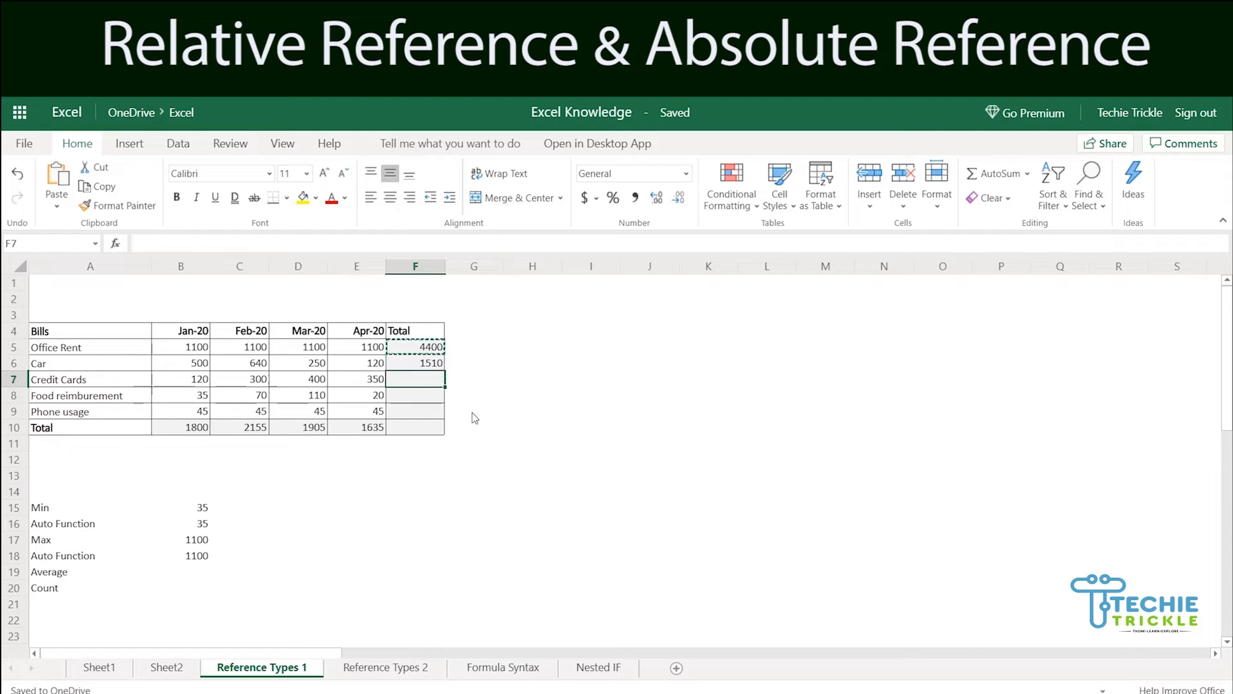
# Copy the row total formula down to F7, F8, F9 and F10.
pyautogui.click(424, 381)
pyautogui.hotkey('ctrl', 'v')
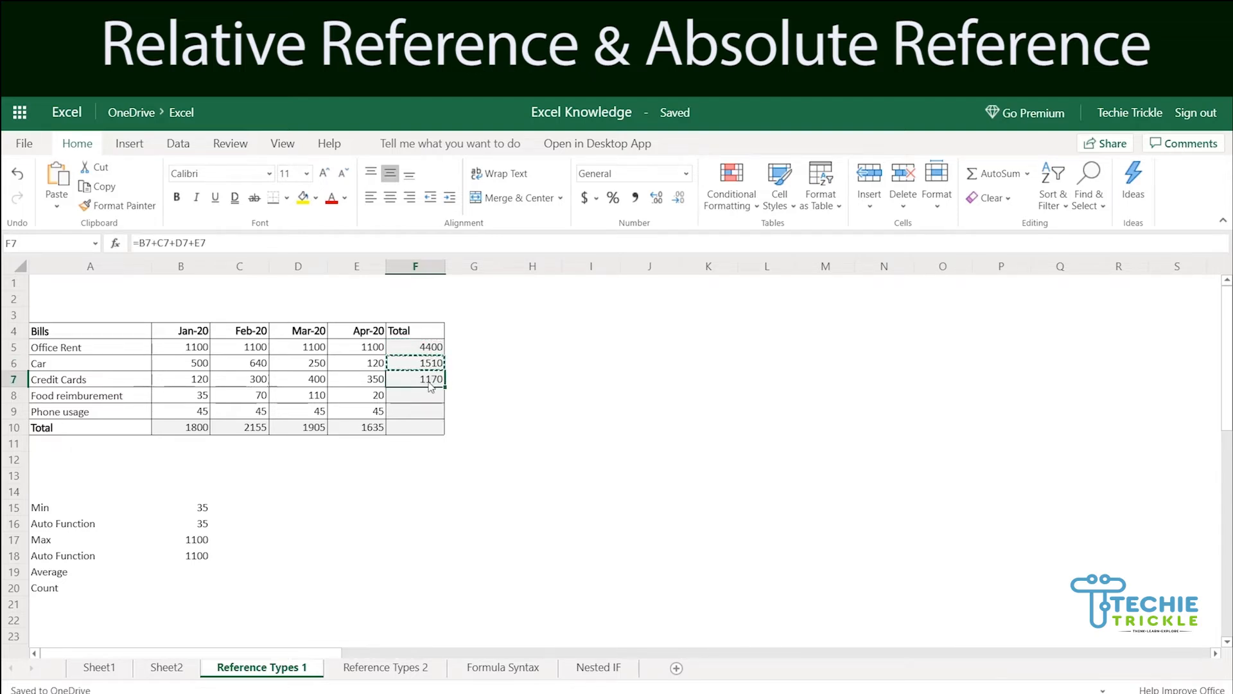
pyautogui.click(429, 394)
pyautogui.hotkey('ctrl', 'v')
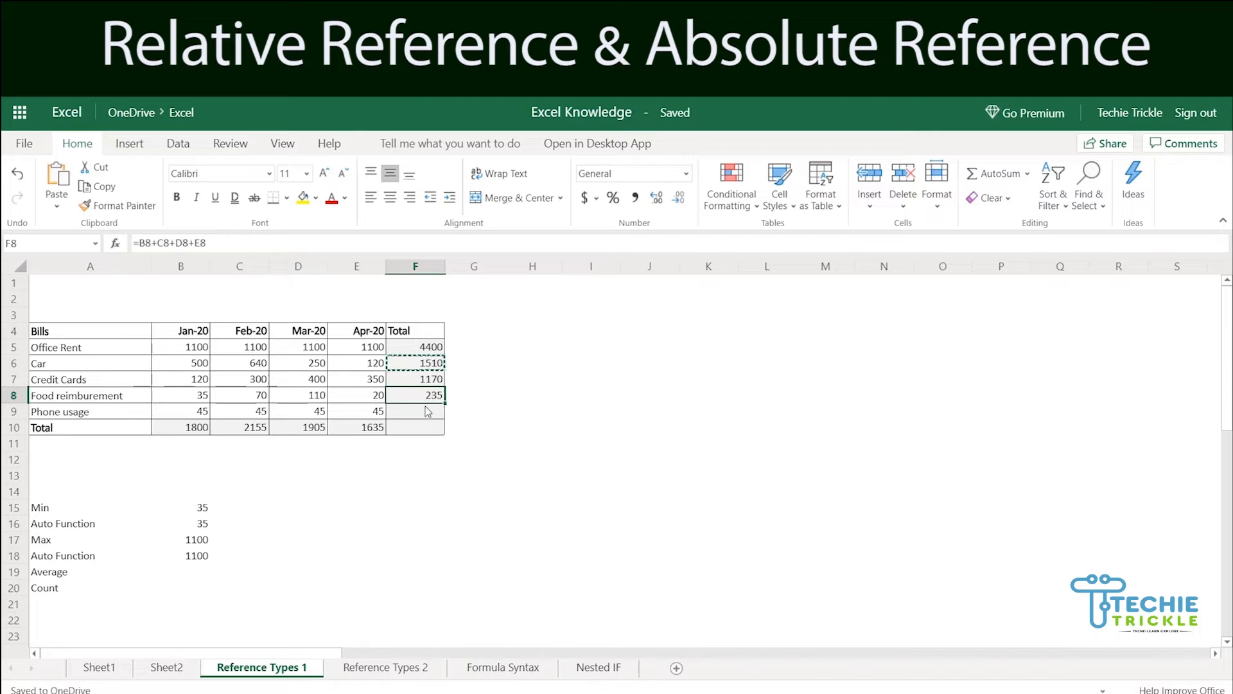
pyautogui.click(427, 410)
pyautogui.hotkey('ctrl', 'v')
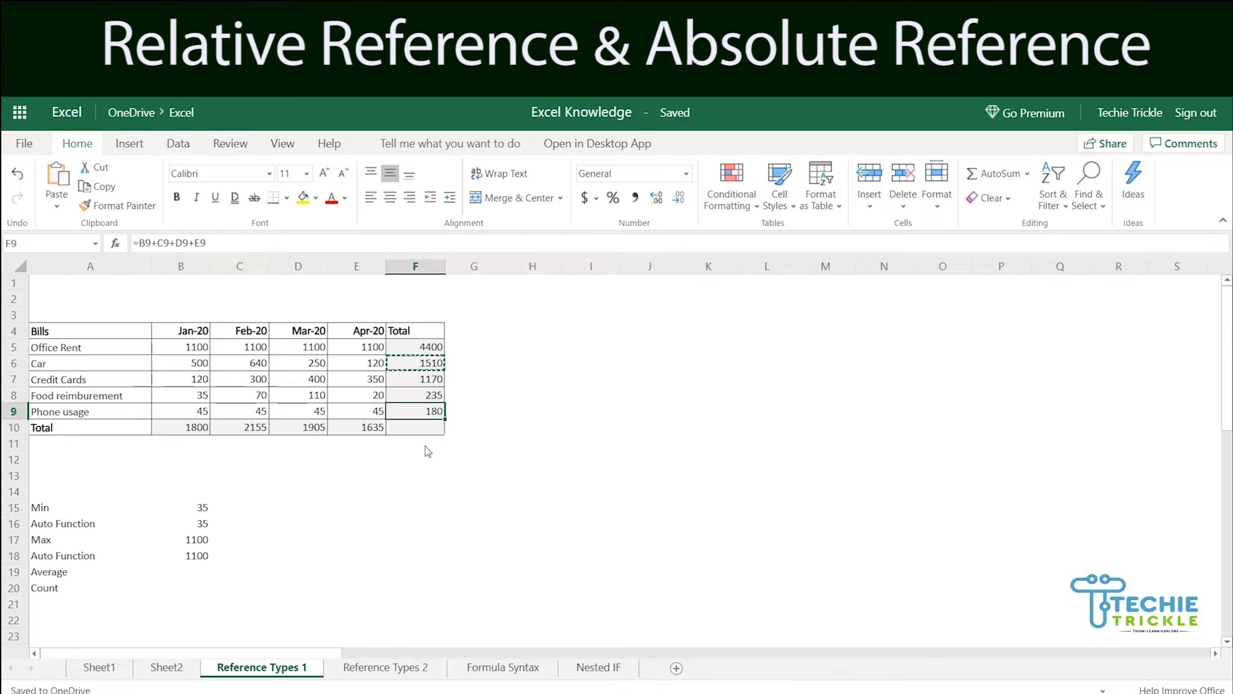
pyautogui.click(429, 427)
pyautogui.hotkey('ctrl', 'v')
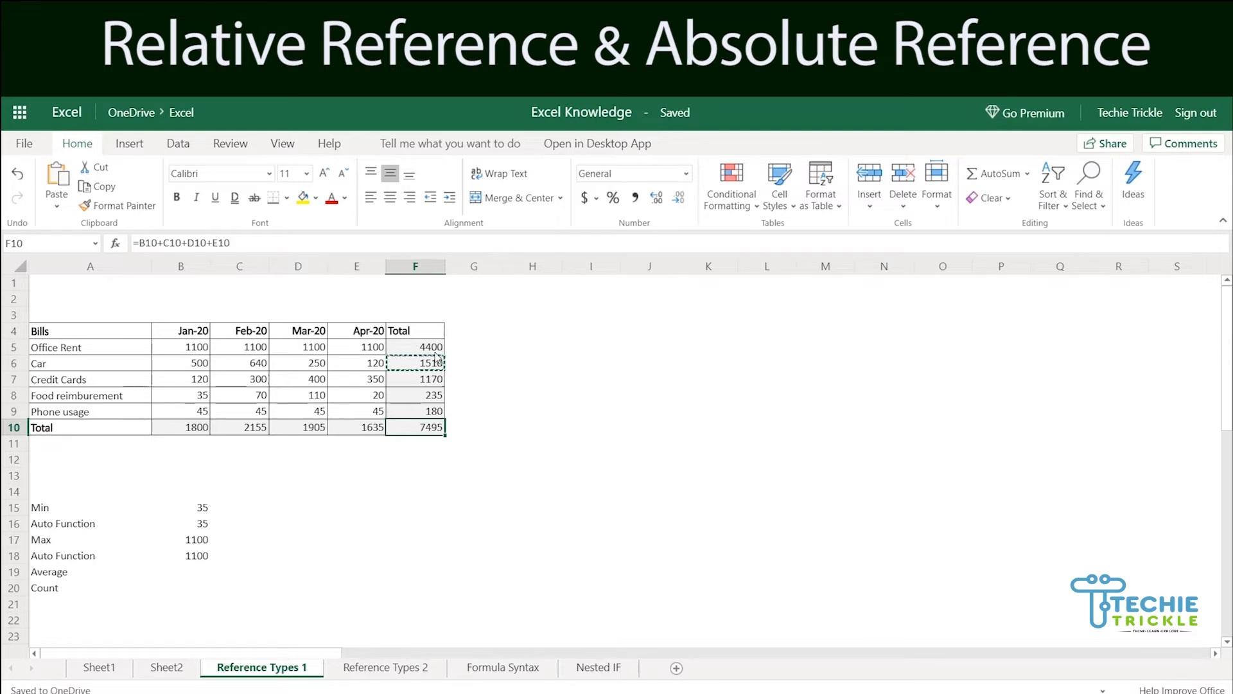
# Check the cell references in the copied total formulas in F7, F8 and F9.
pyautogui.click(433, 382)
pyautogui.click(434, 396)
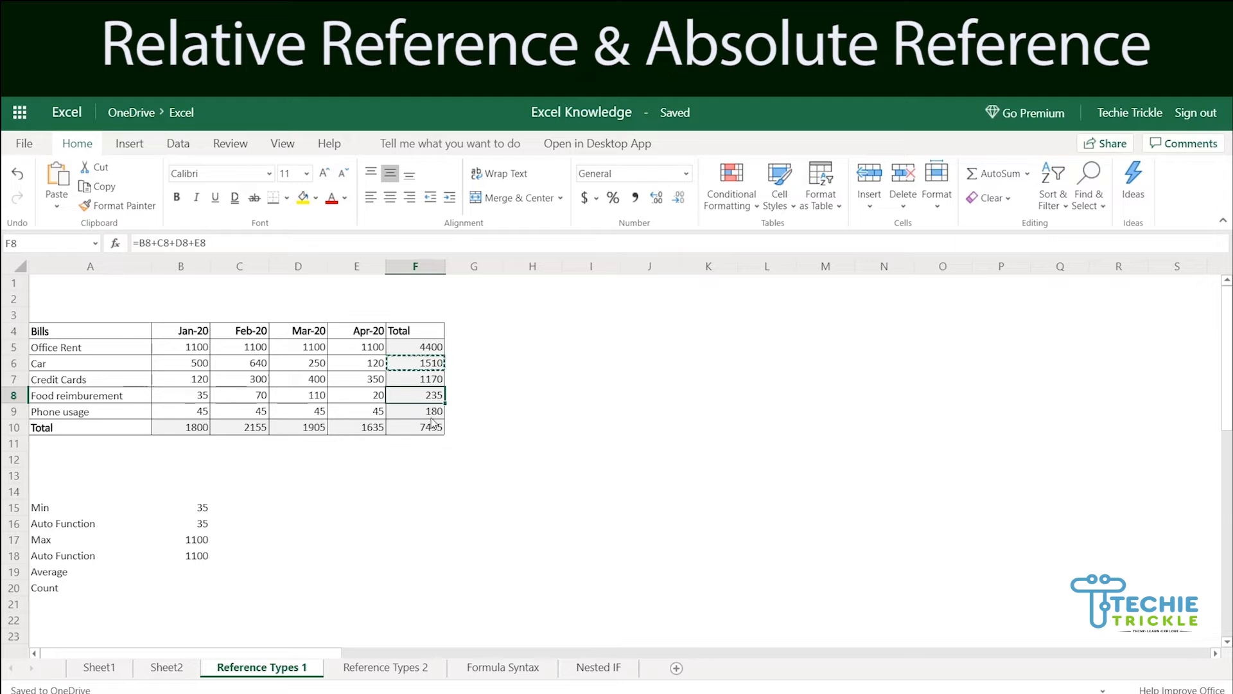
pyautogui.click(429, 412)
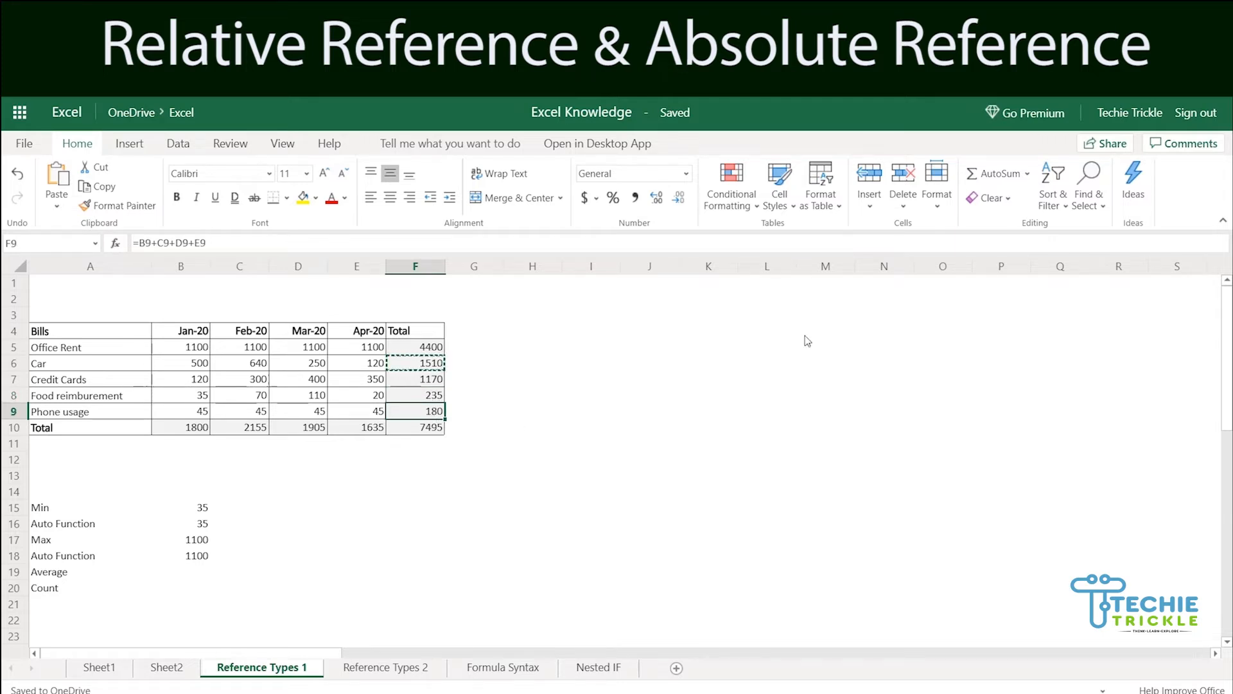
# Paste the copied total formula into the empty cell M3 and examine the cells it references, I3:L3.
pyautogui.click(814, 318)
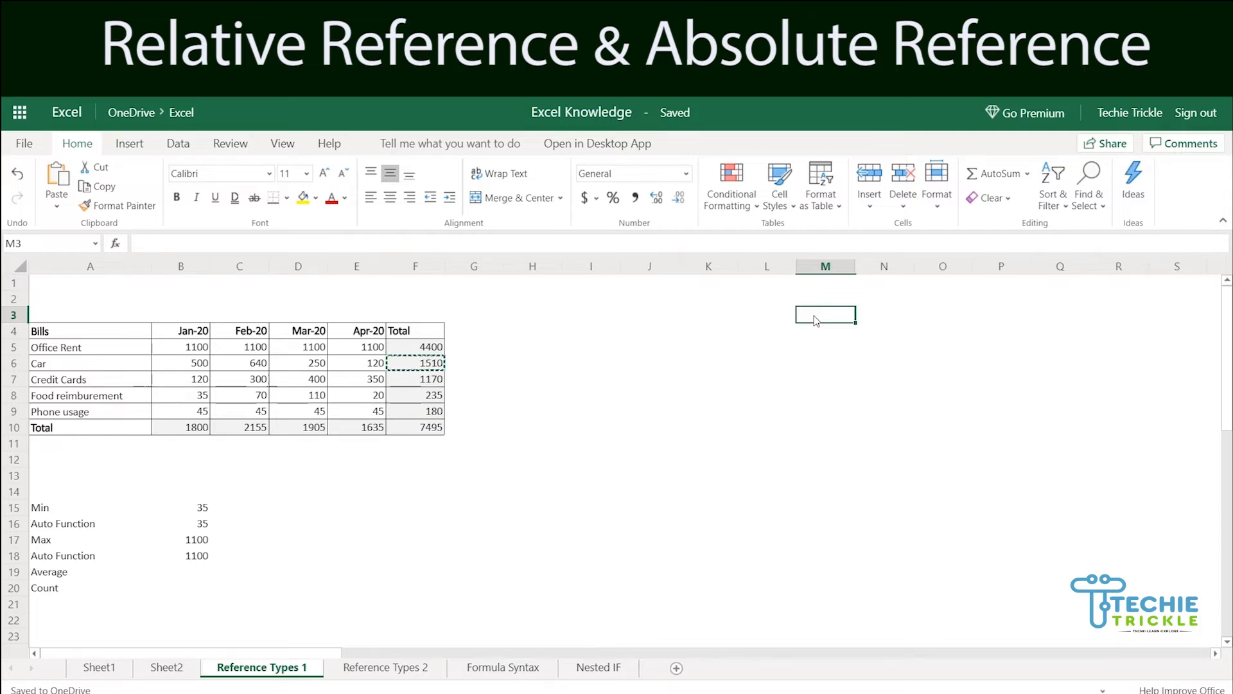
pyautogui.hotkey('ctrl', 'v')
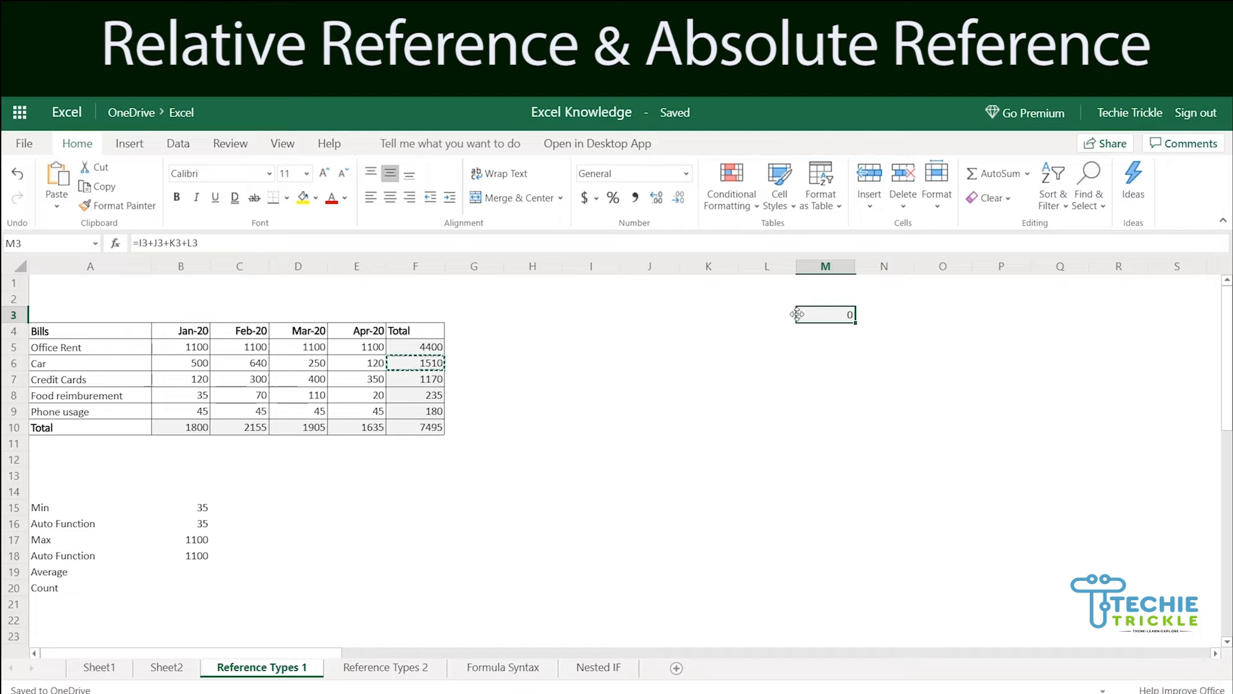
pyautogui.click(601, 314)
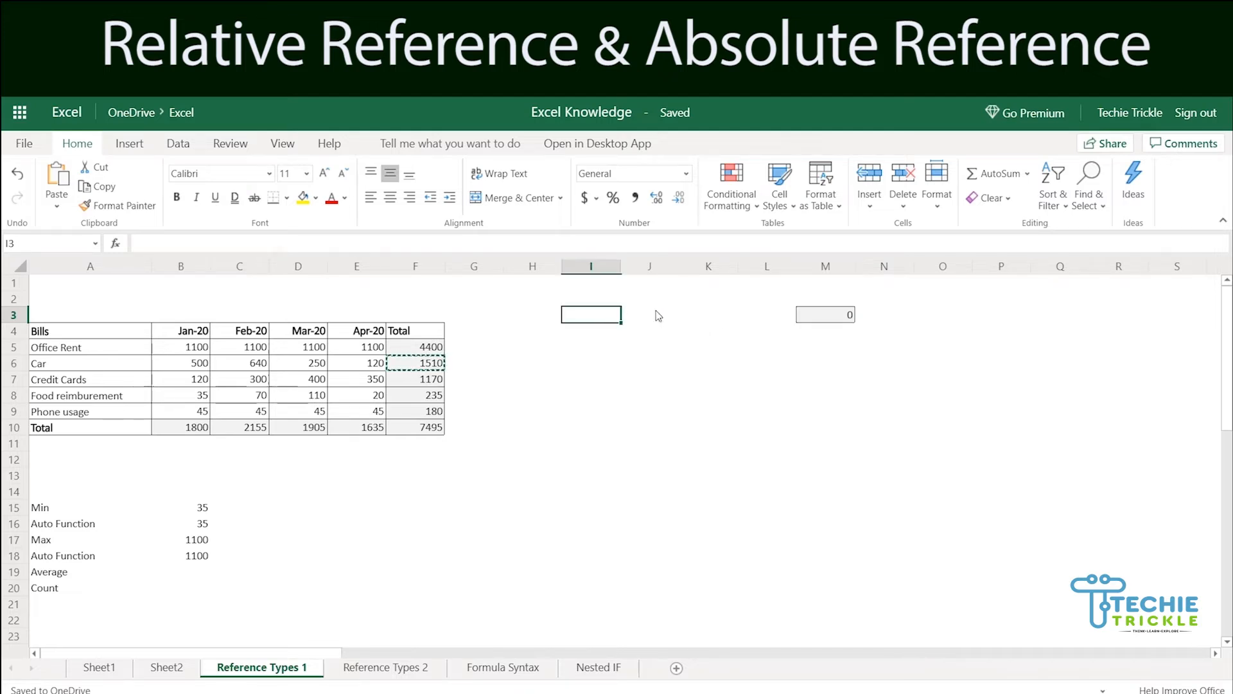
pyautogui.keyDown('shift'); pyautogui.click(781, 312); pyautogui.keyUp('shift')
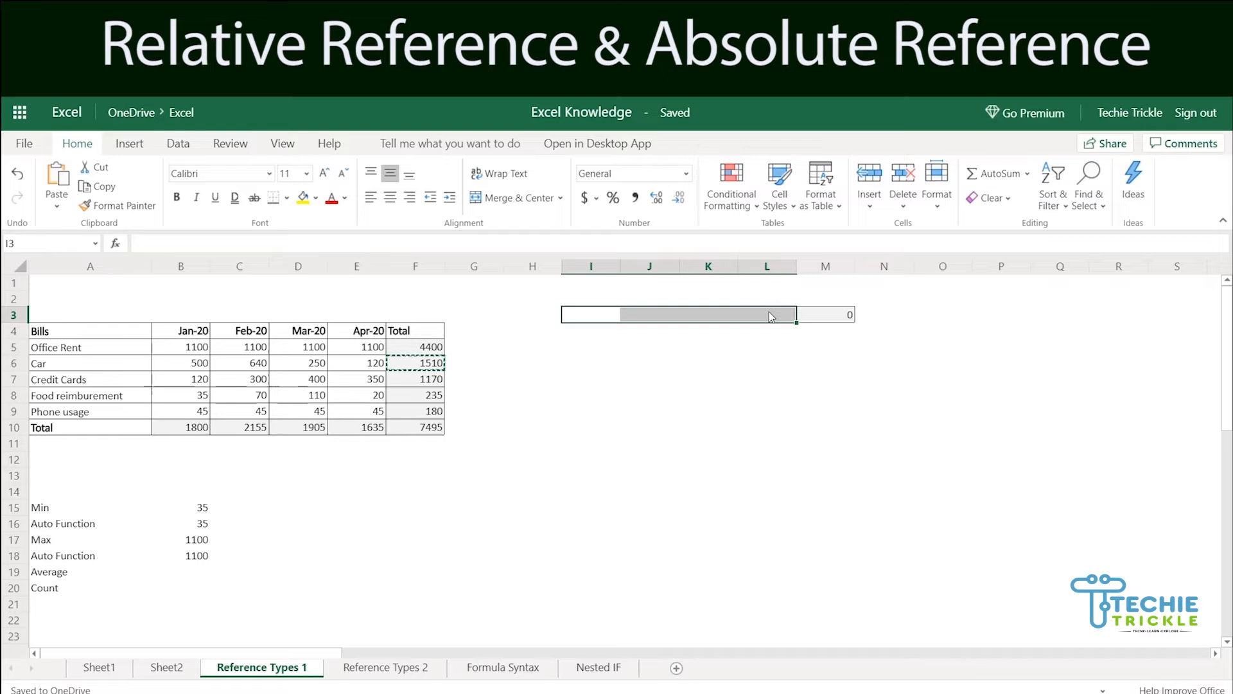
pyautogui.click(838, 316)
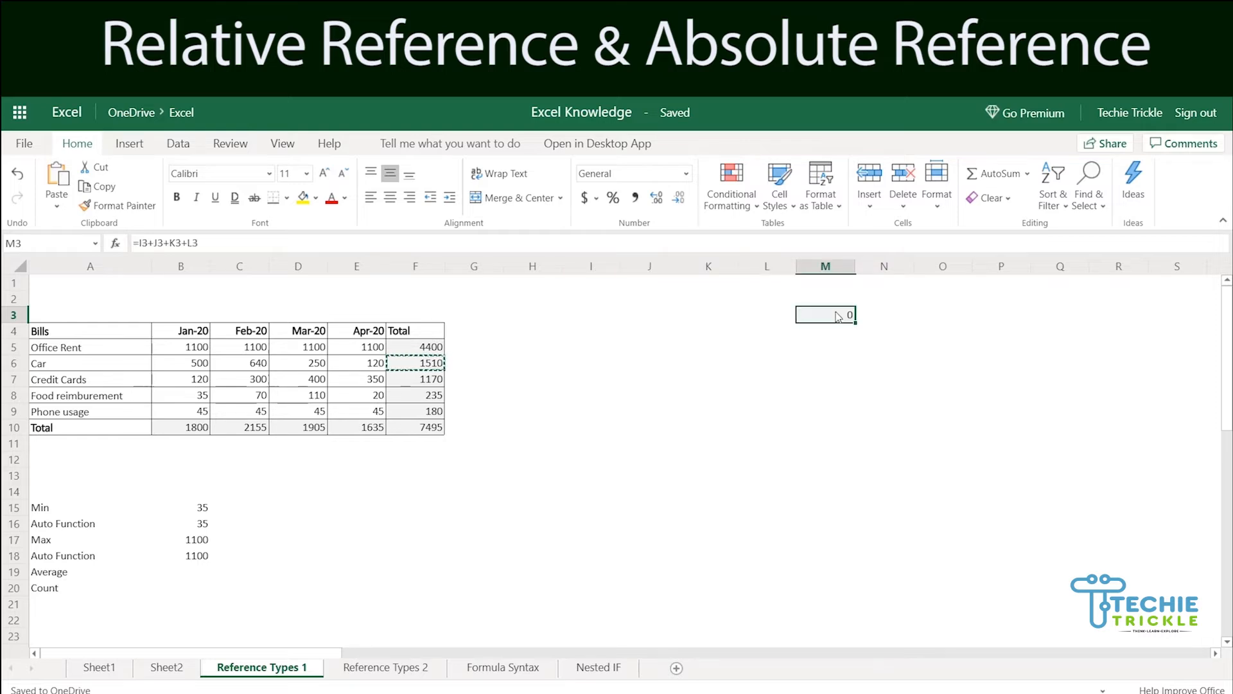
# Inspect the referenced cells I3, J3 and K3 individually, and clear the test formula from M3.
pyautogui.click(607, 317)
pyautogui.click(649, 317)
pyautogui.click(697, 316)
pyautogui.click(835, 318)
pyautogui.press('Delete')
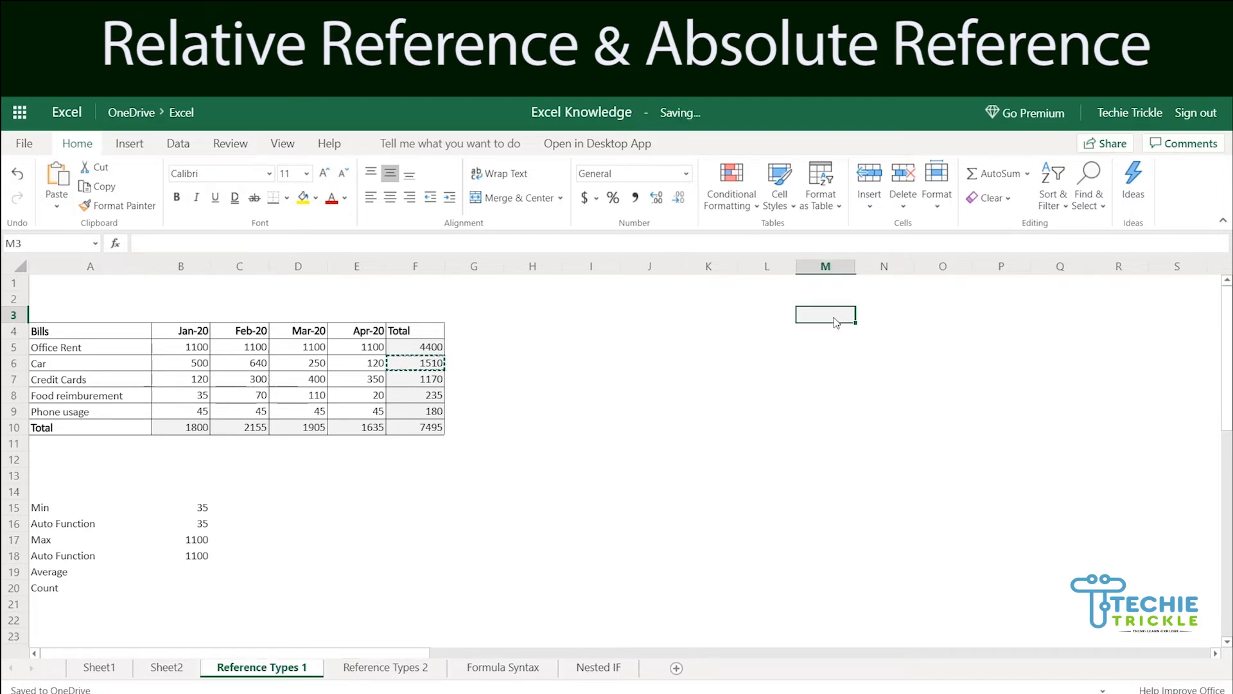
# Add a Percent heading in G4 and copy the Total heading's formatting onto it.
pyautogui.click(469, 330)
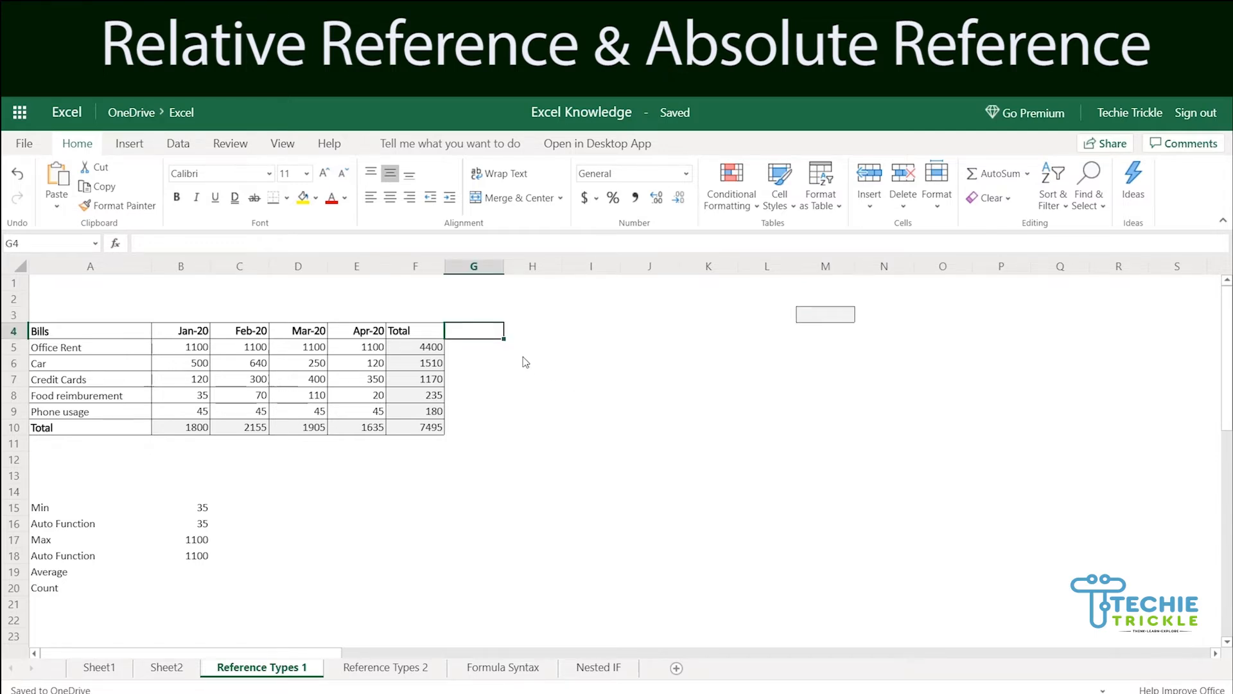
pyautogui.write('Percent')
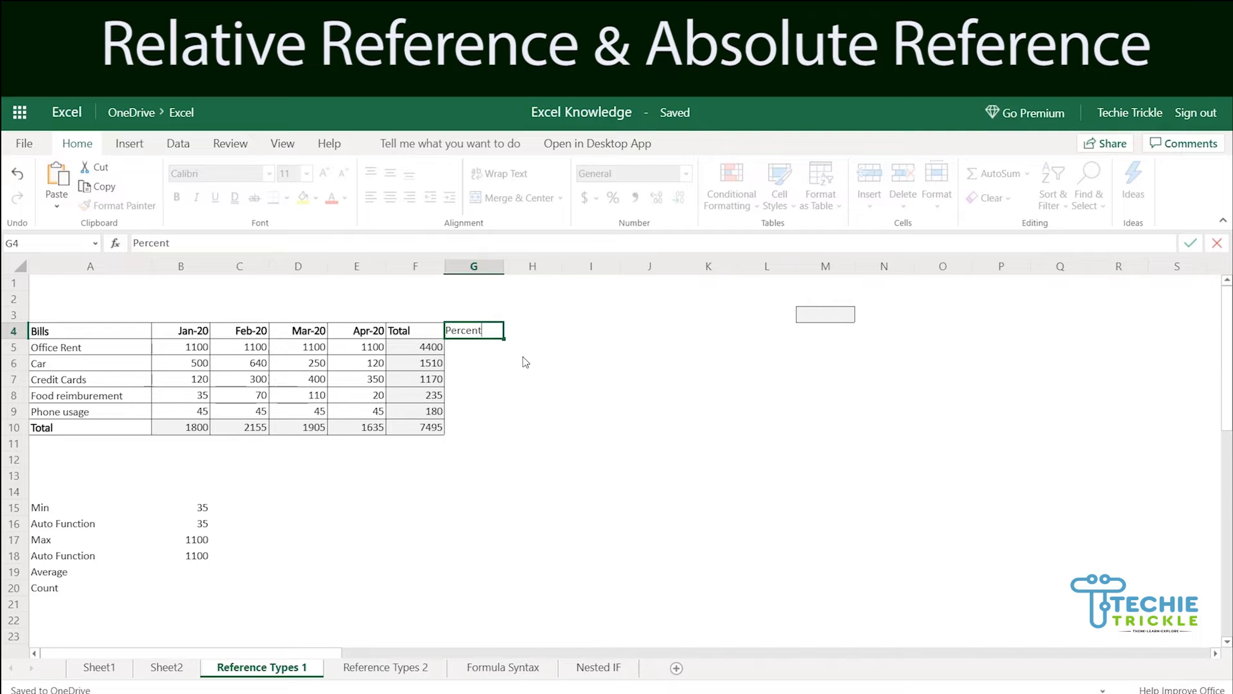
pyautogui.hotkey('ctrl', 'Return')
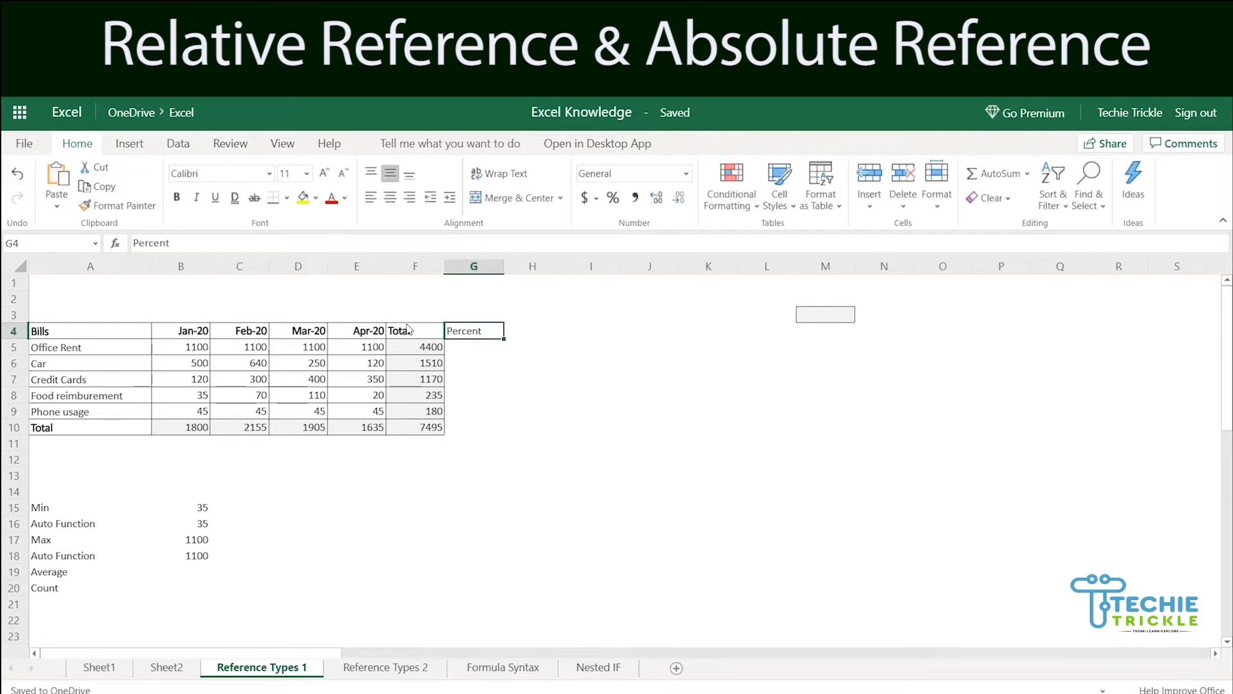
pyautogui.click(409, 330)
pyautogui.click(118, 205)
pyautogui.click(472, 332)
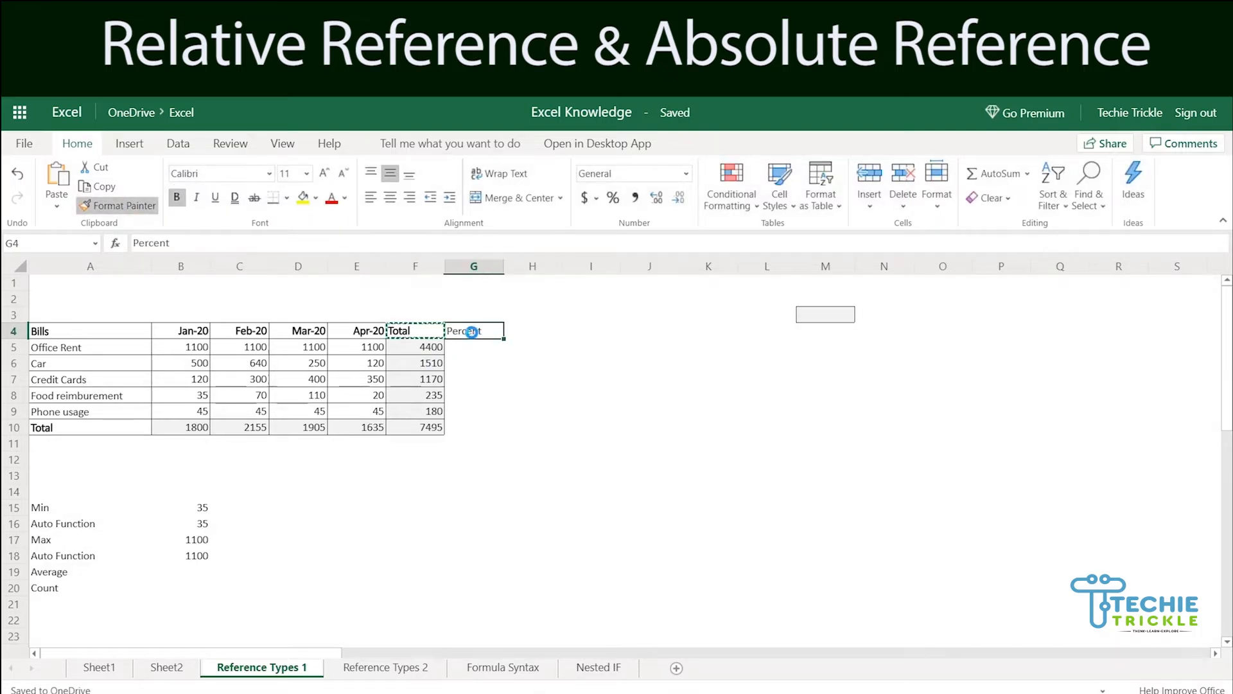
# Enter the Office Rent percentage in G5 with the formula =F5/F10.
pyautogui.click(476, 344)
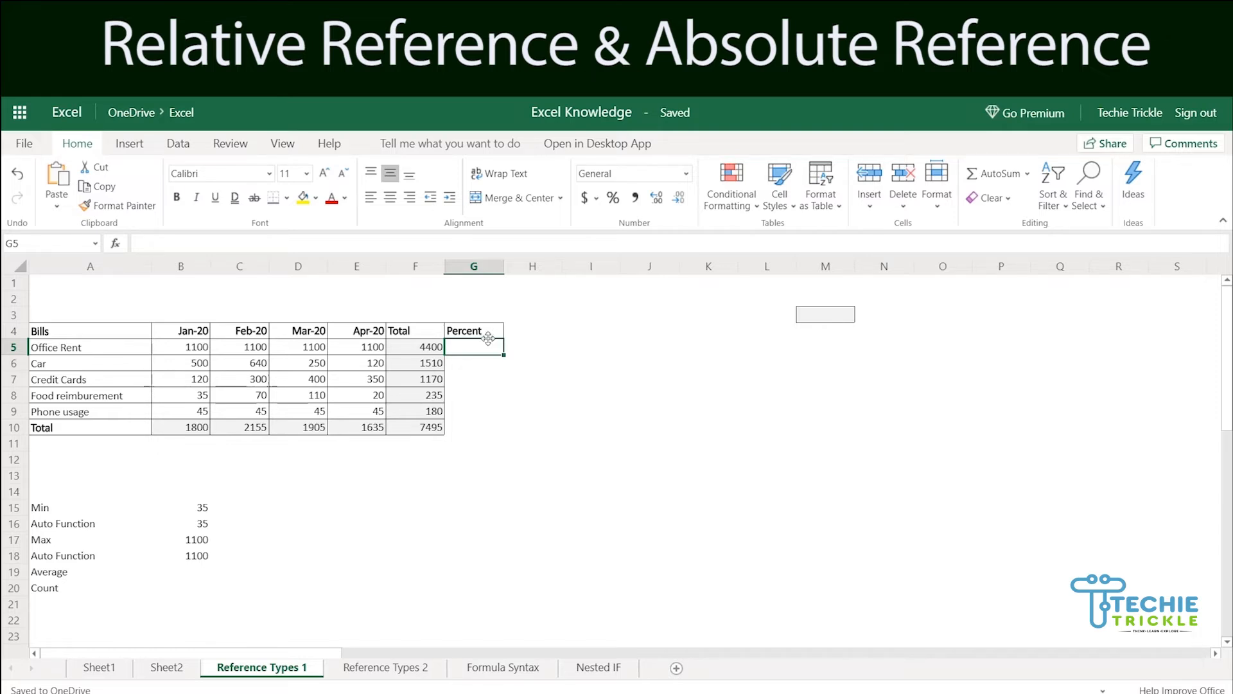
pyautogui.write('=')
pyautogui.click(433, 349)
pyautogui.write('/')
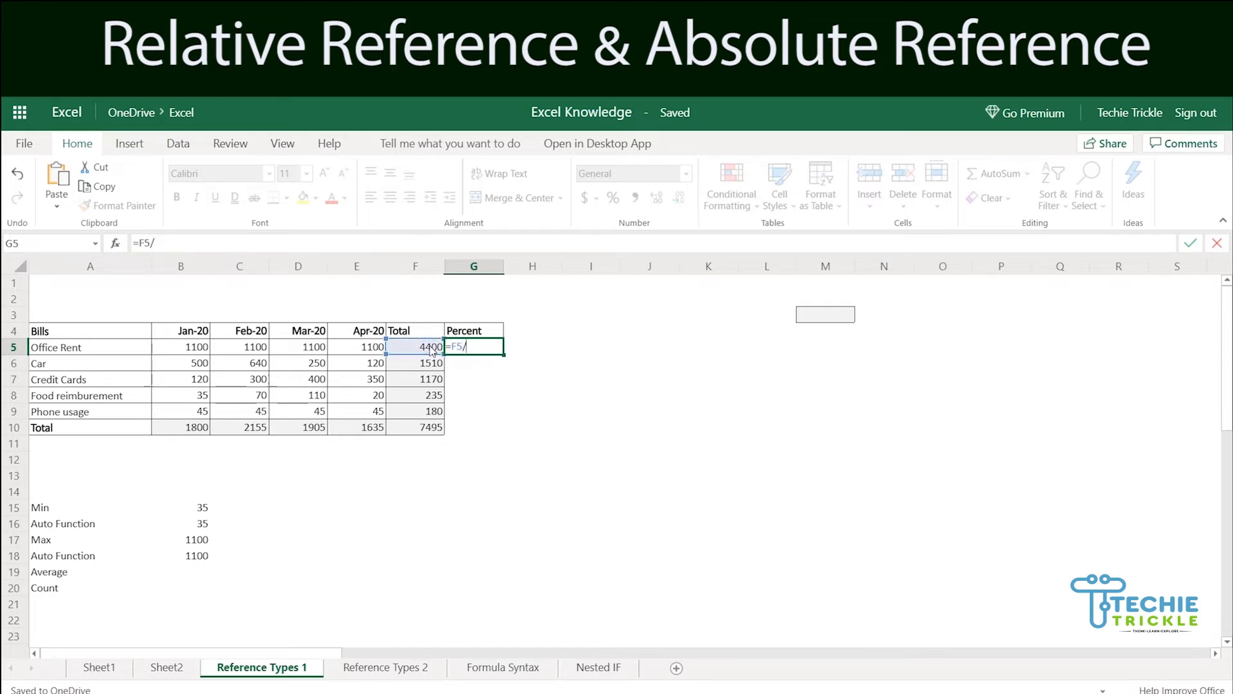
pyautogui.click(435, 428)
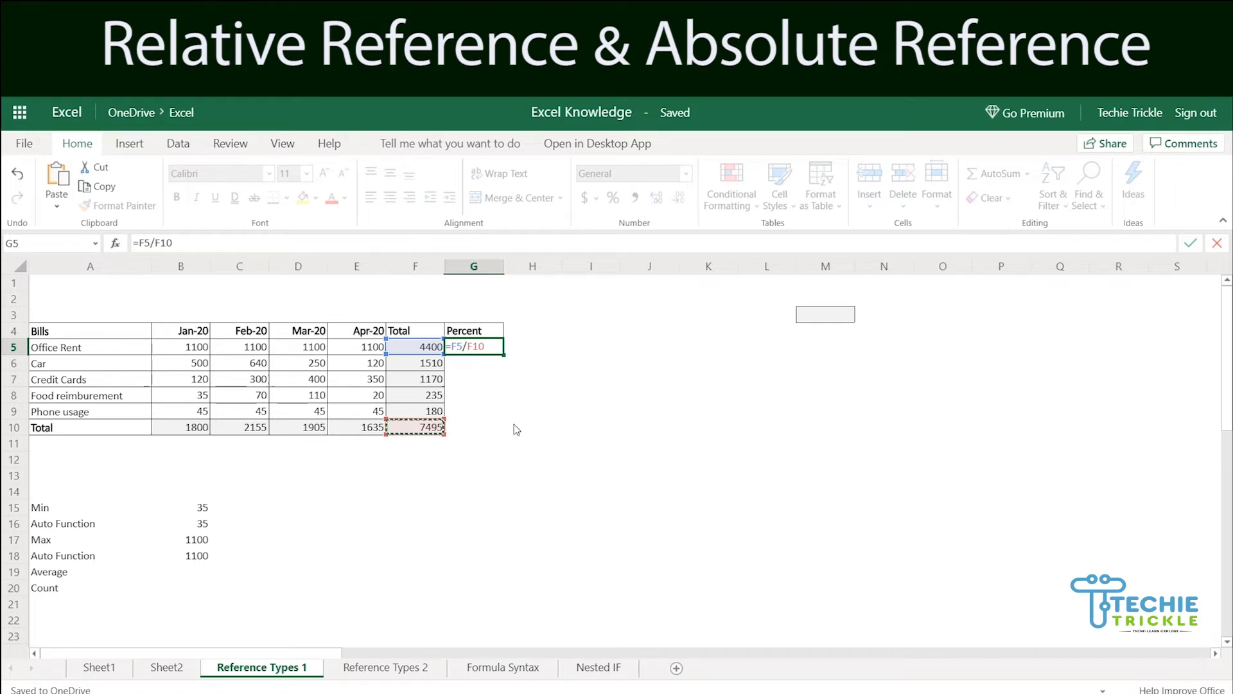
pyautogui.hotkey('ctrl', 'Return')
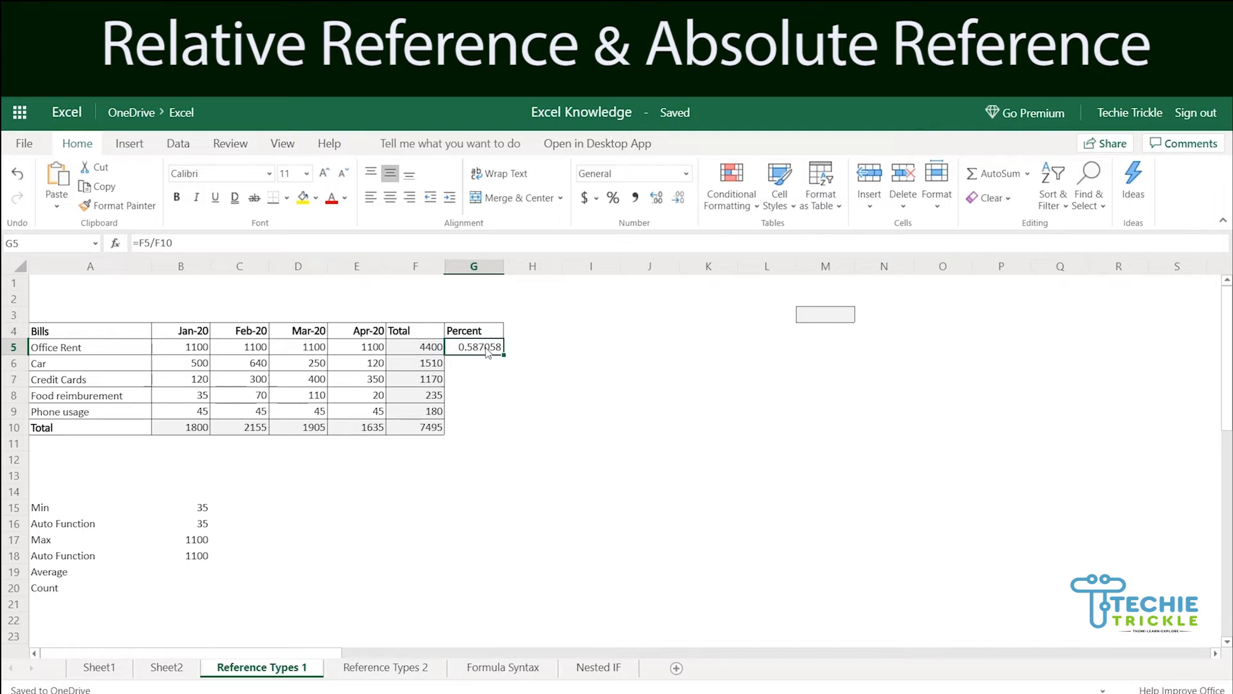
# Review the cell references in G5's percentage formula and copy the formula to the Car row in G6.
pyautogui.doubleClick(488, 352)
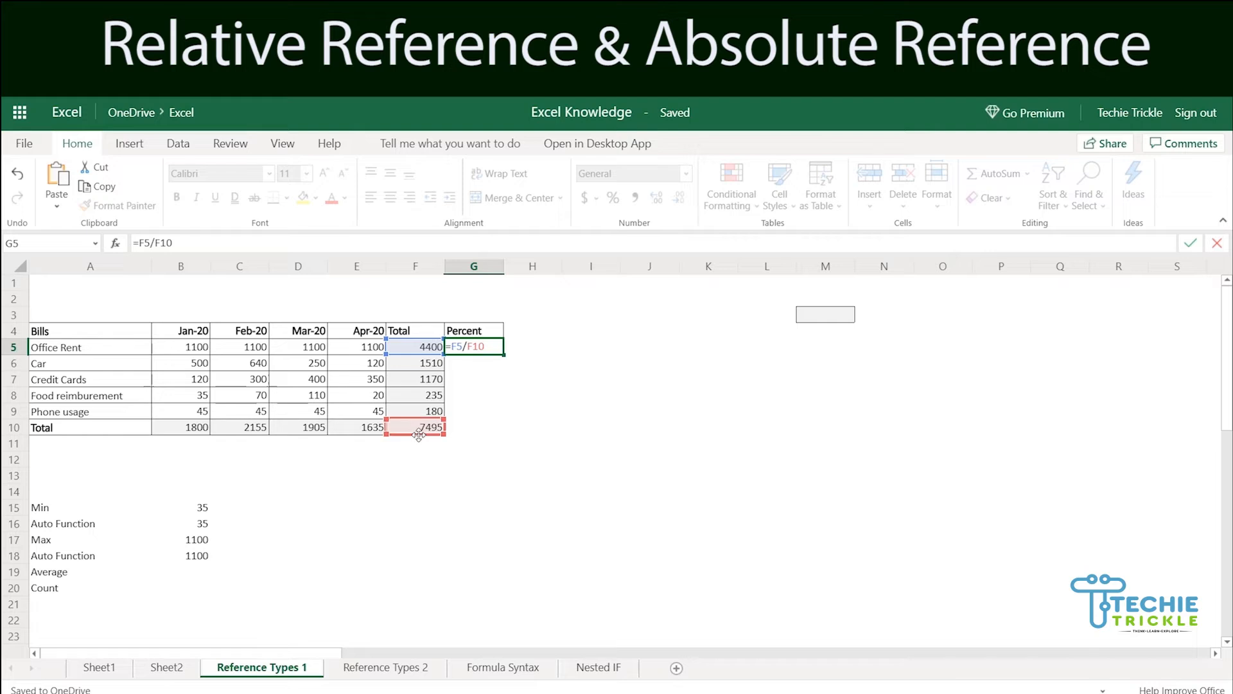
pyautogui.hotkey('ctrl', 'Return')
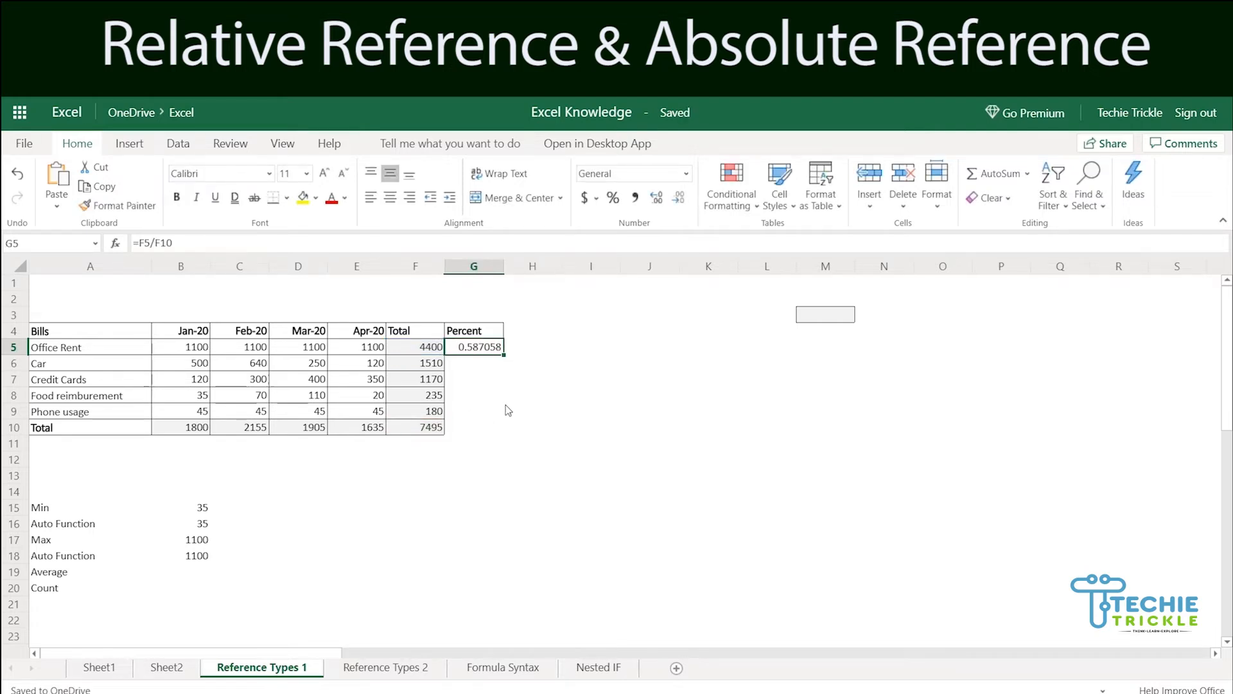
pyautogui.hotkey('ctrl', 'c')
pyautogui.click(499, 368)
pyautogui.hotkey('ctrl', 'v')
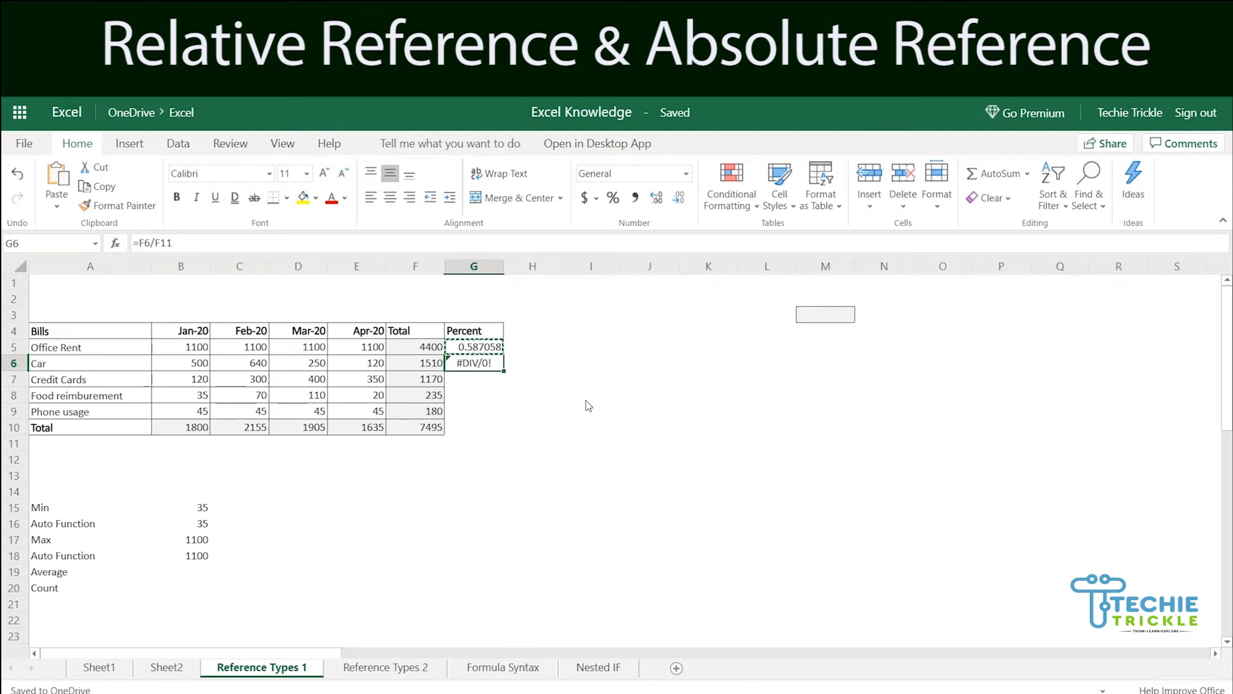
# Copy the percentage formula from G5 into G7, G8, G9 and G10.
pyautogui.click(484, 383)
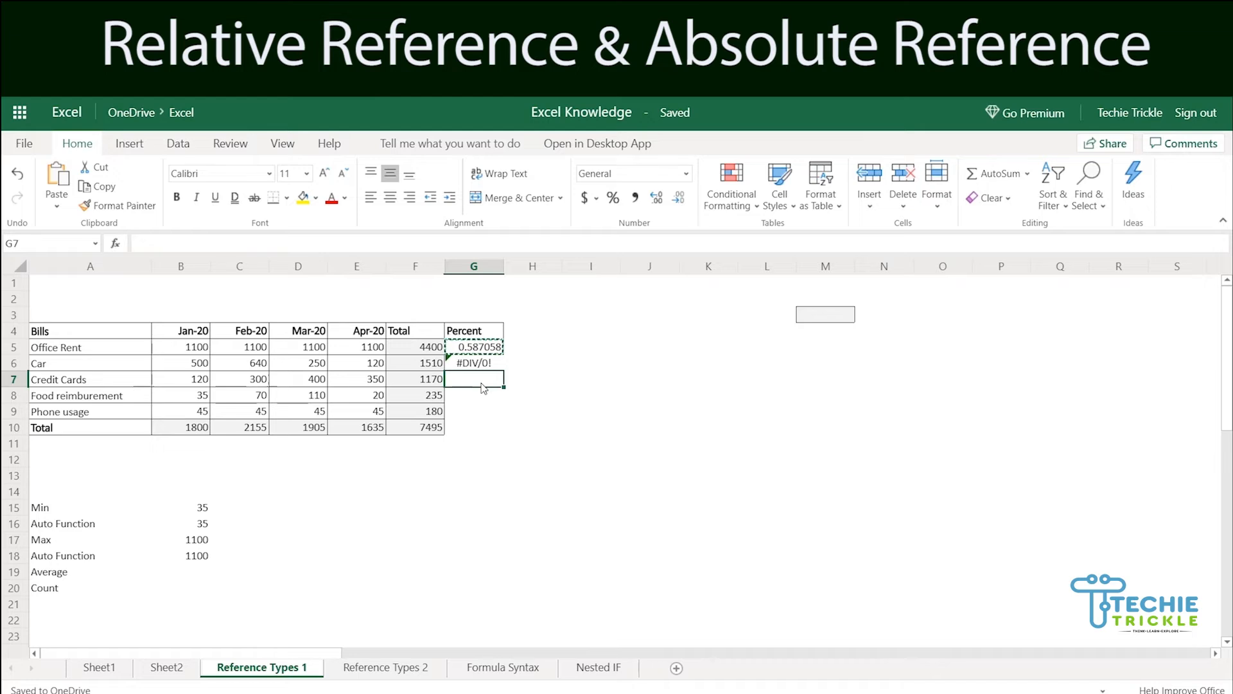
pyautogui.hotkey('ctrl', 'v')
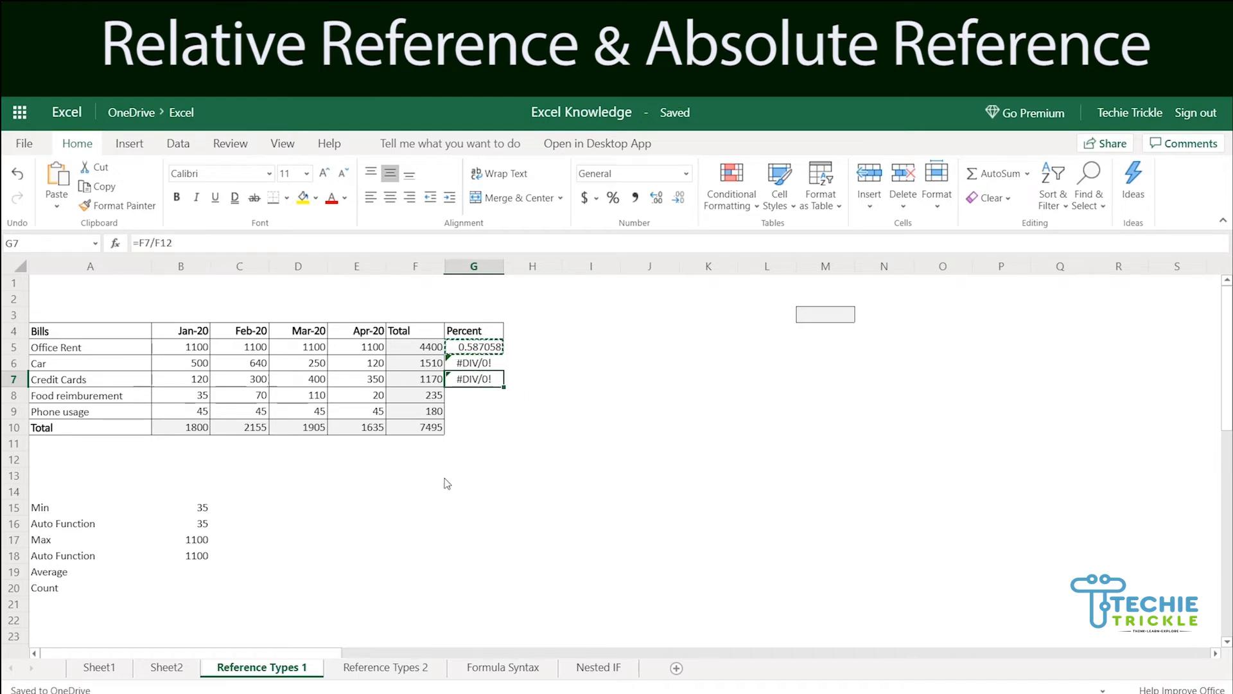
pyautogui.click(481, 395)
pyautogui.hotkey('ctrl', 'v')
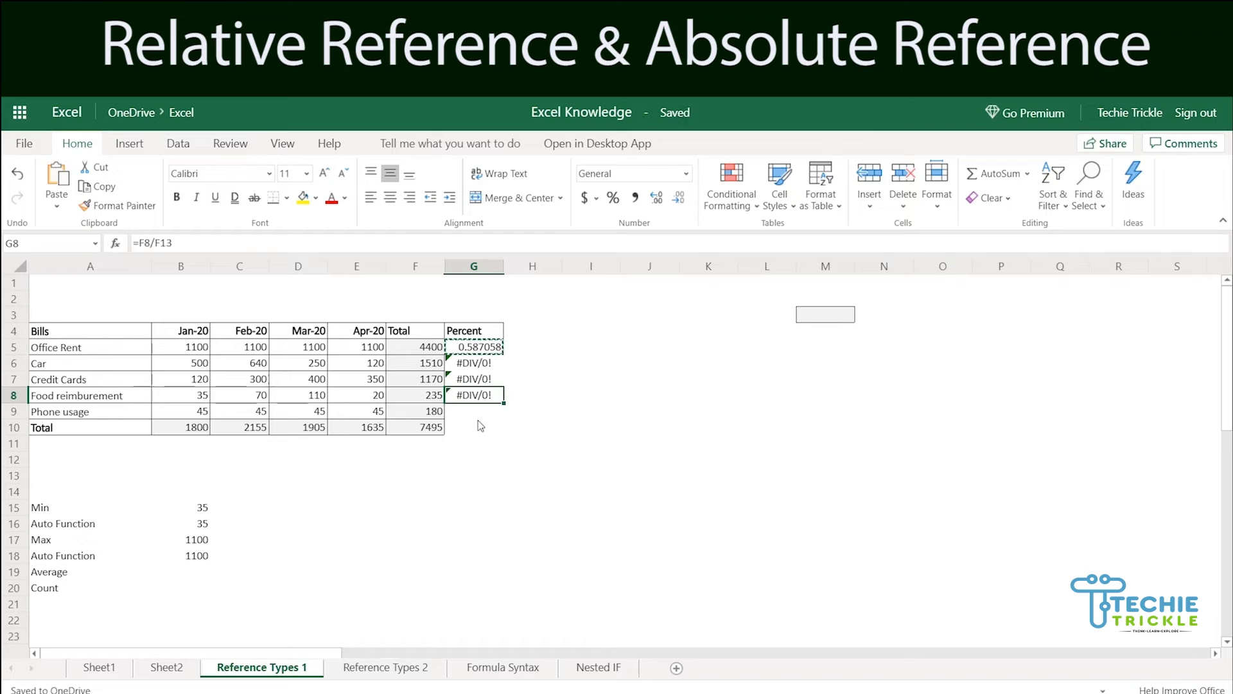
pyautogui.click(478, 417)
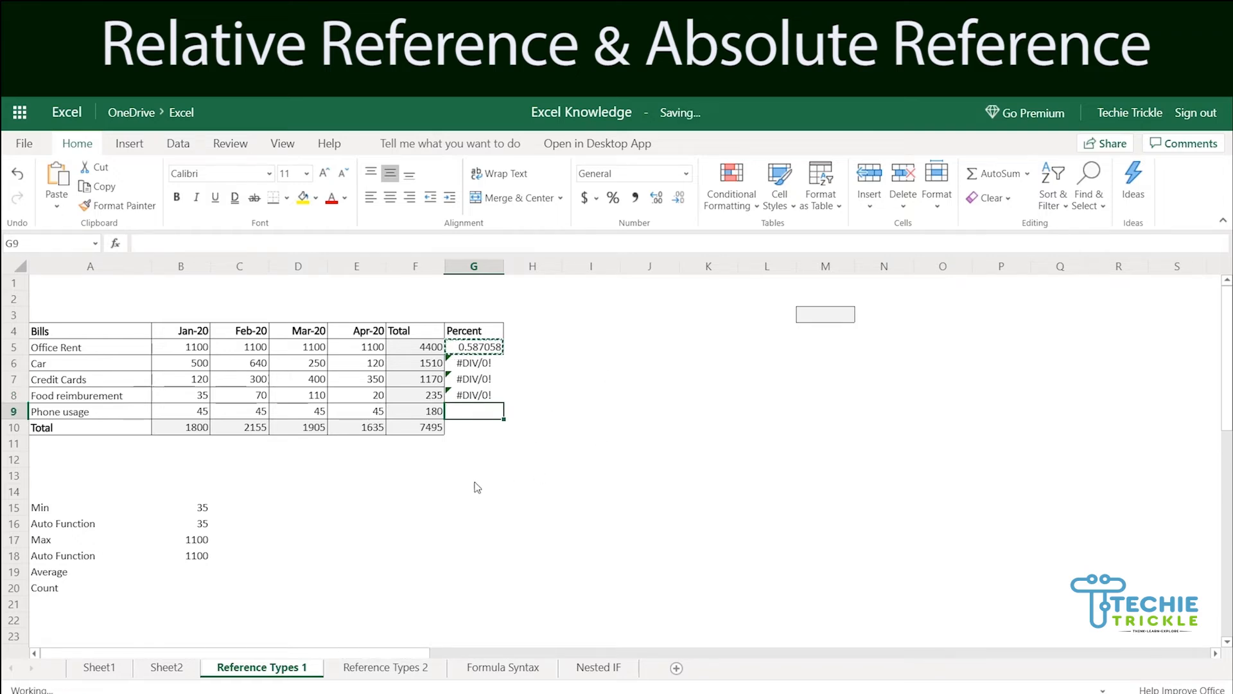
pyautogui.hotkey('ctrl', 'v')
pyautogui.click(481, 424)
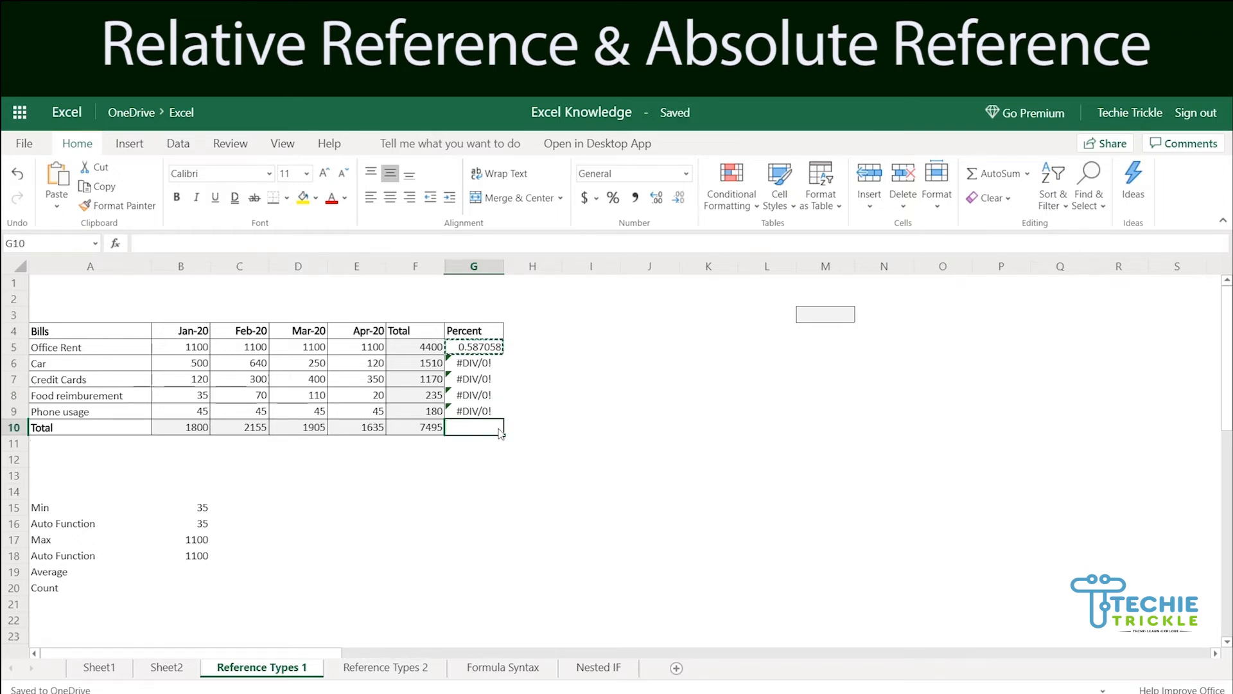
pyautogui.hotkey('ctrl', 'v')
# Compare the cell references in the G6 percentage formula with those in the original G5 formula.
pyautogui.click(486, 366)
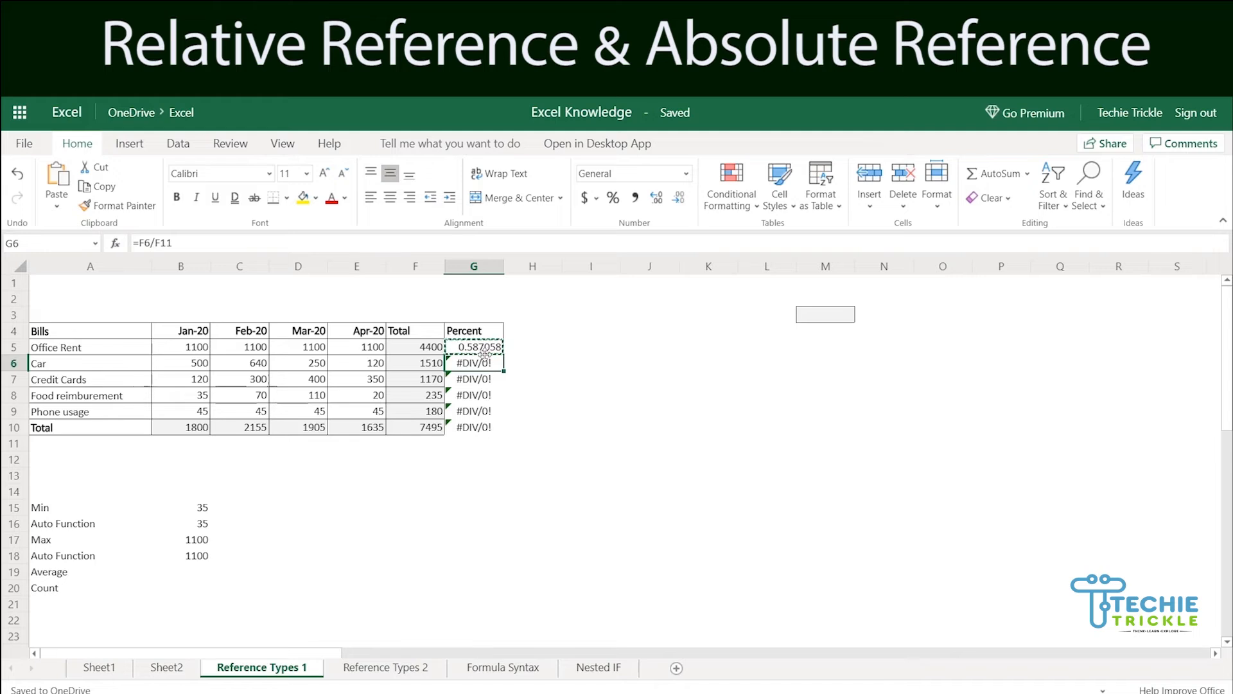
pyautogui.doubleClick(486, 347)
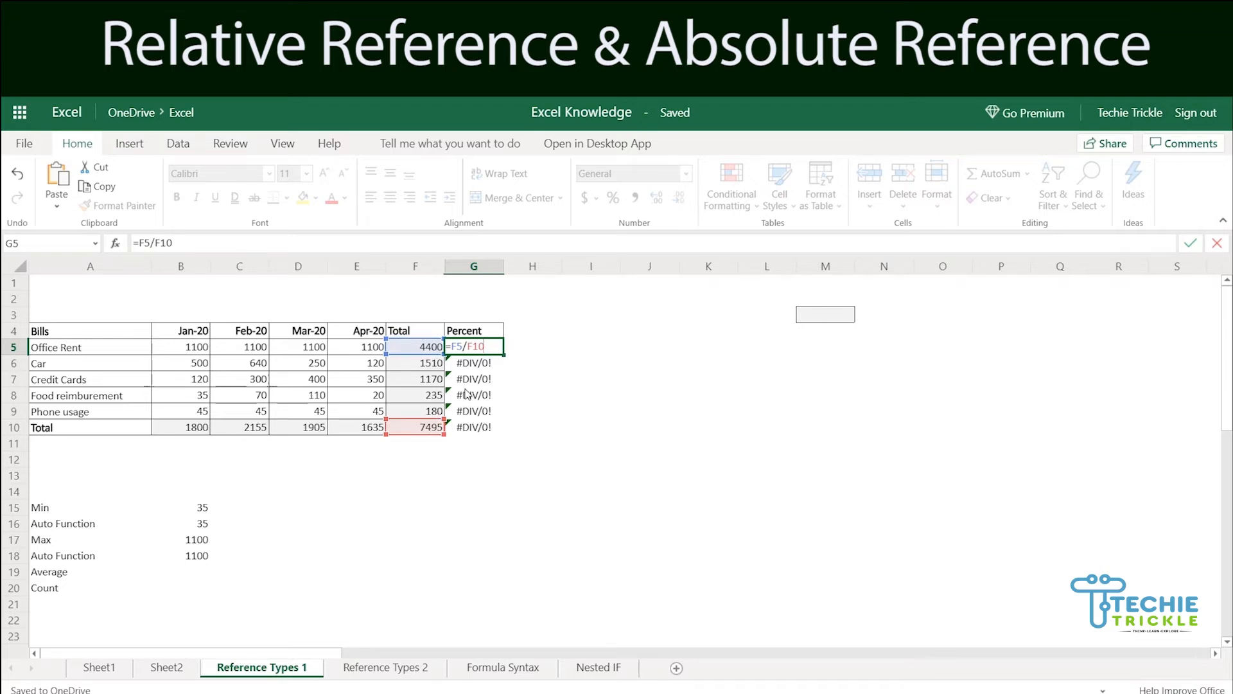
pyautogui.press('Return')
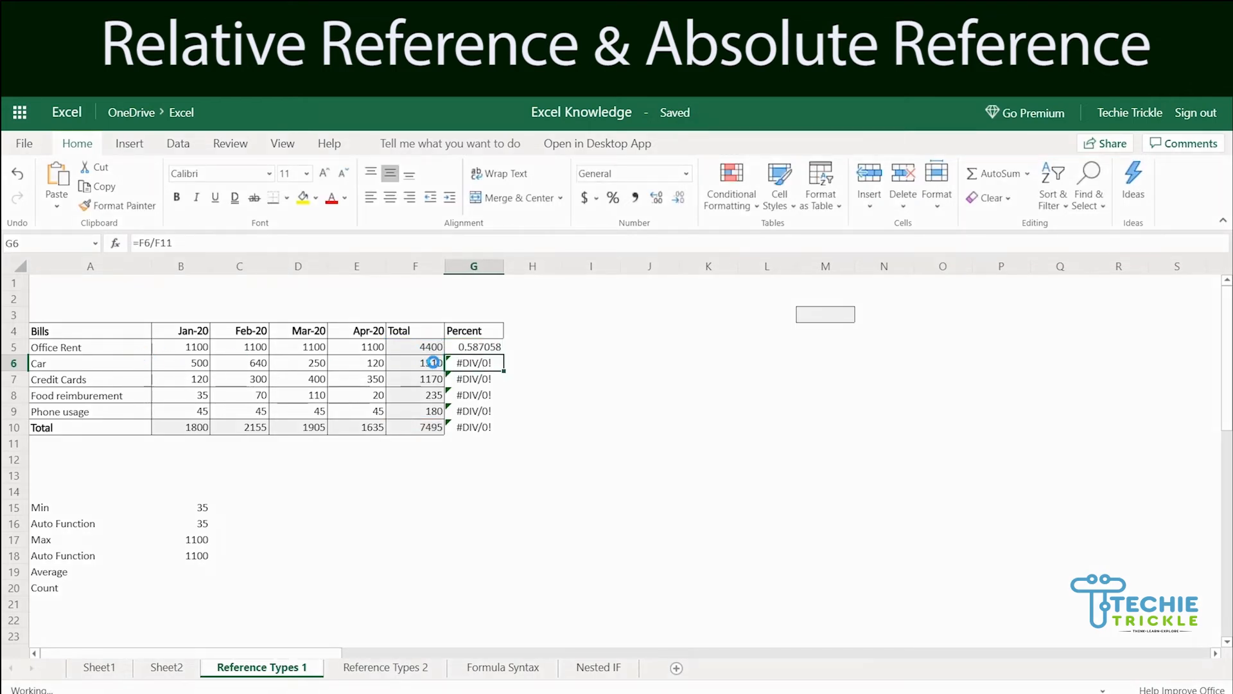
# Inspect which cells the copied percentage formulas in G6 and G7 refer to.
pyautogui.moveTo(448, 361)
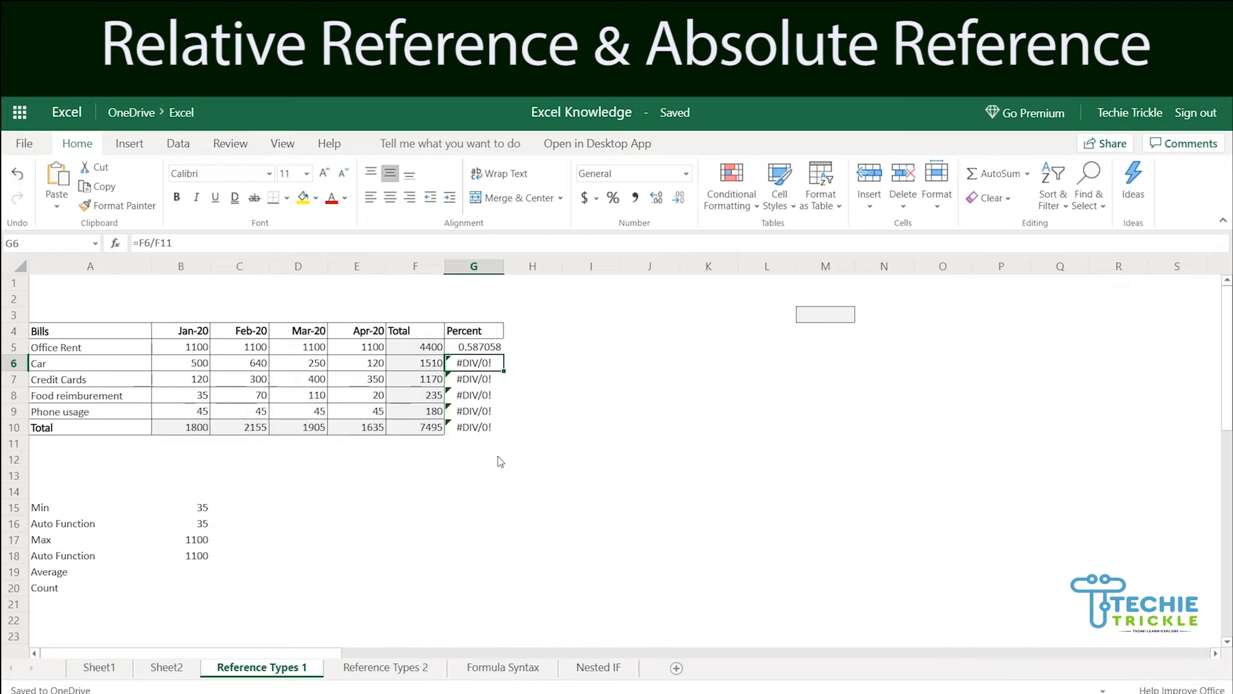
pyautogui.doubleClick(486, 364)
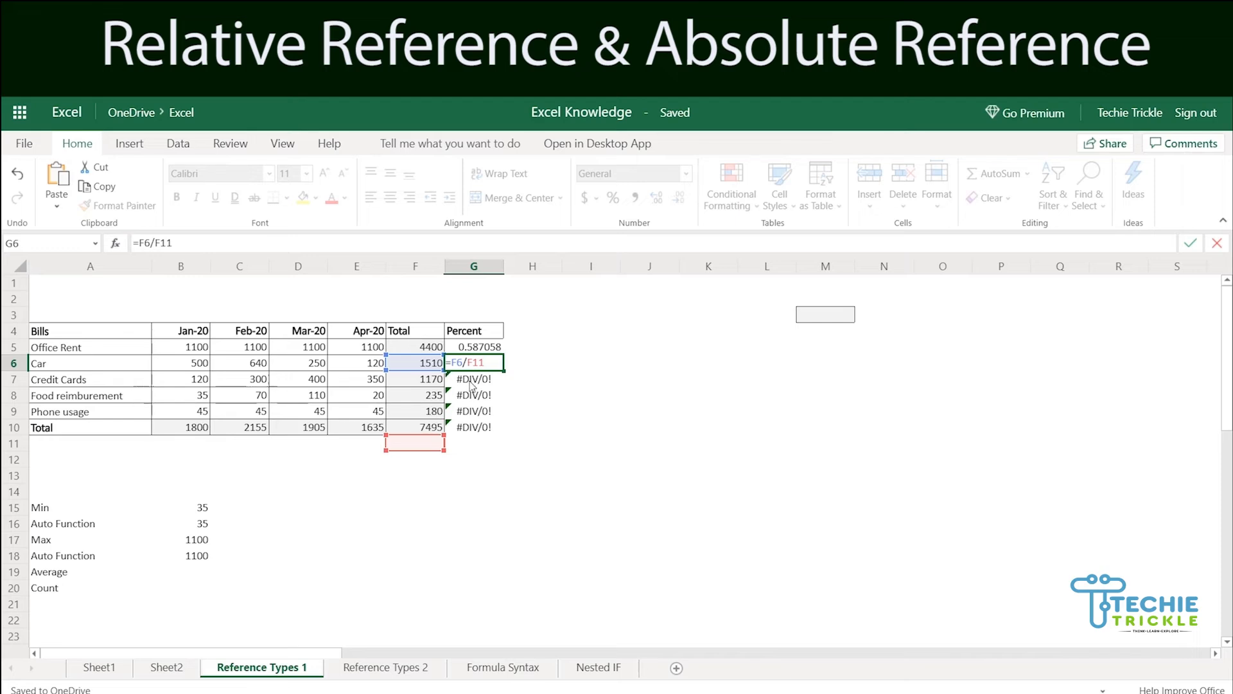
pyautogui.press('Return')
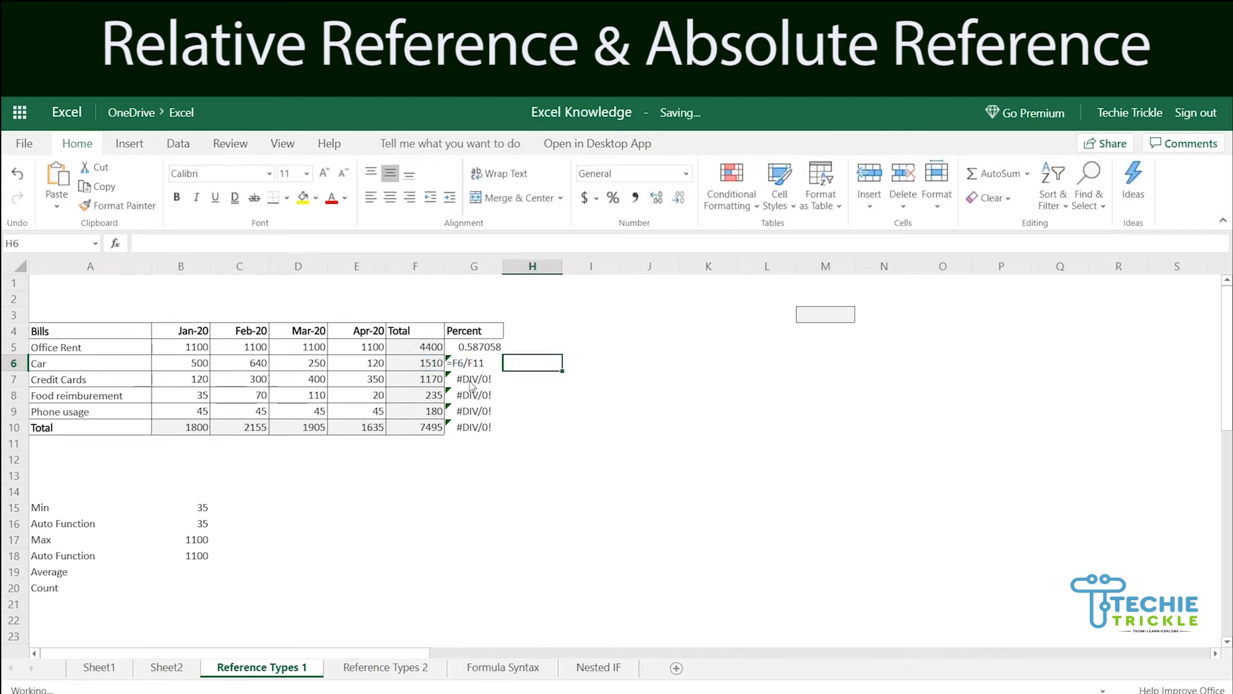
pyautogui.doubleClick(462, 384)
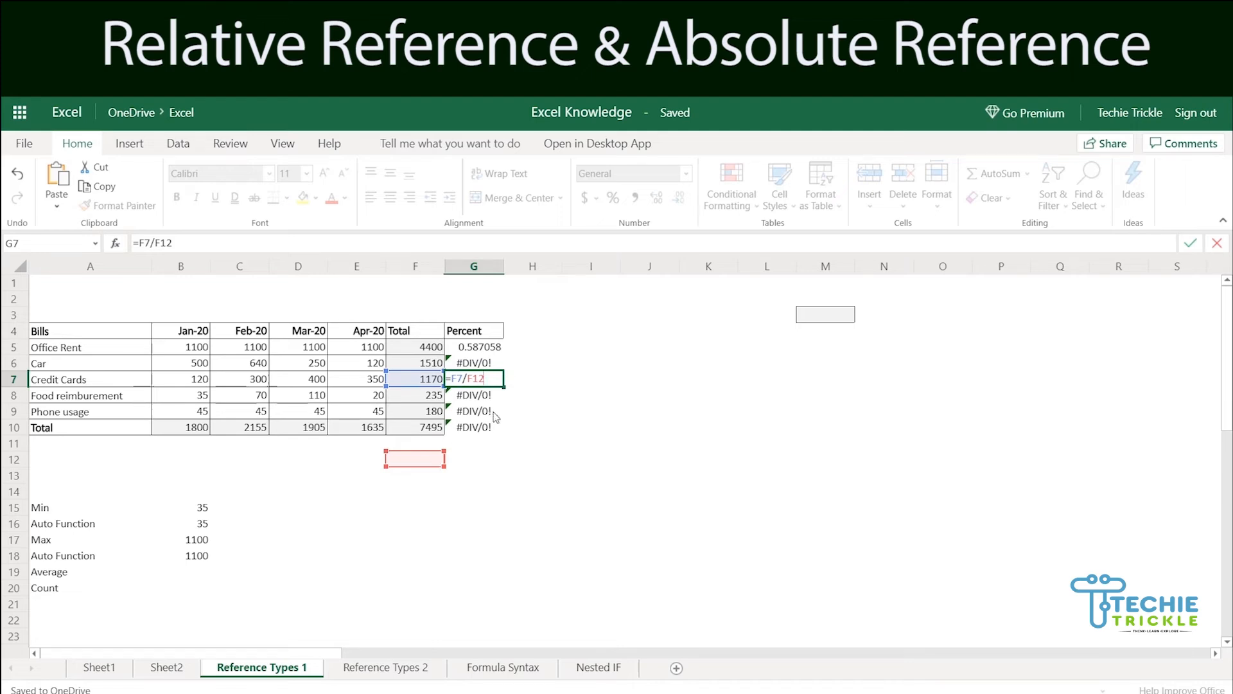
pyautogui.press('Return')
# Compare the total-cell reference in G5's percentage formula with the references in G6 and G7.
pyautogui.doubleClick(488, 348)
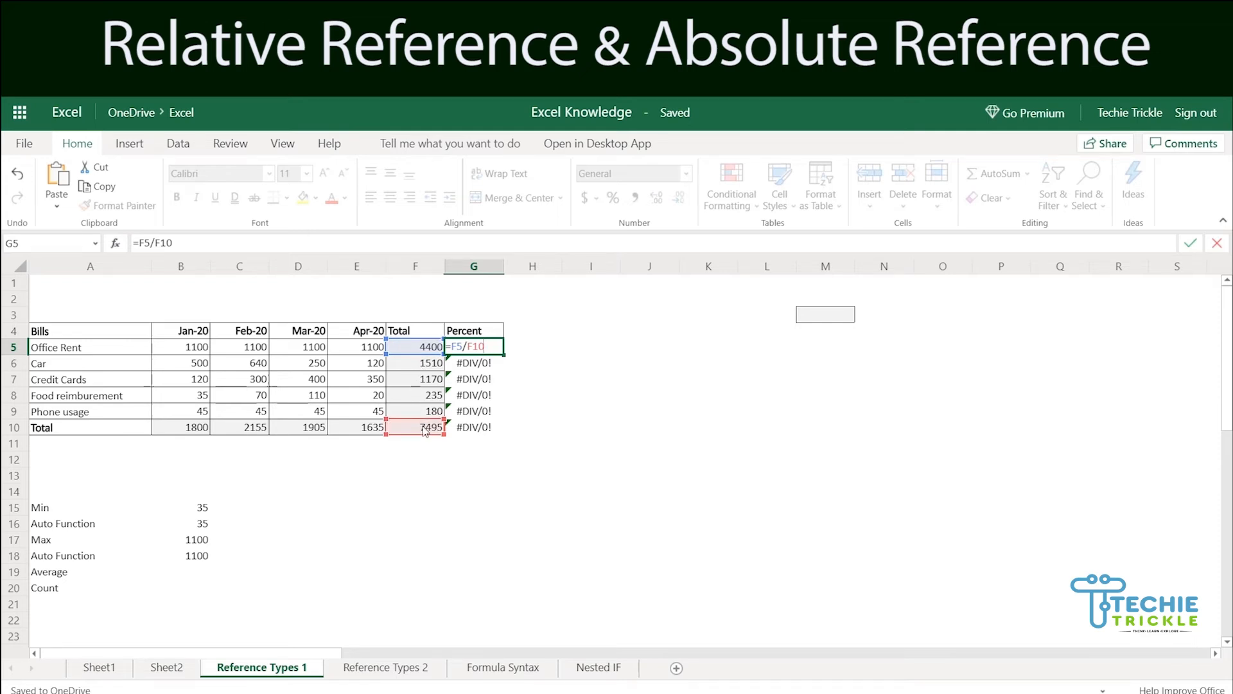
pyautogui.press('Return')
pyautogui.press('F2')
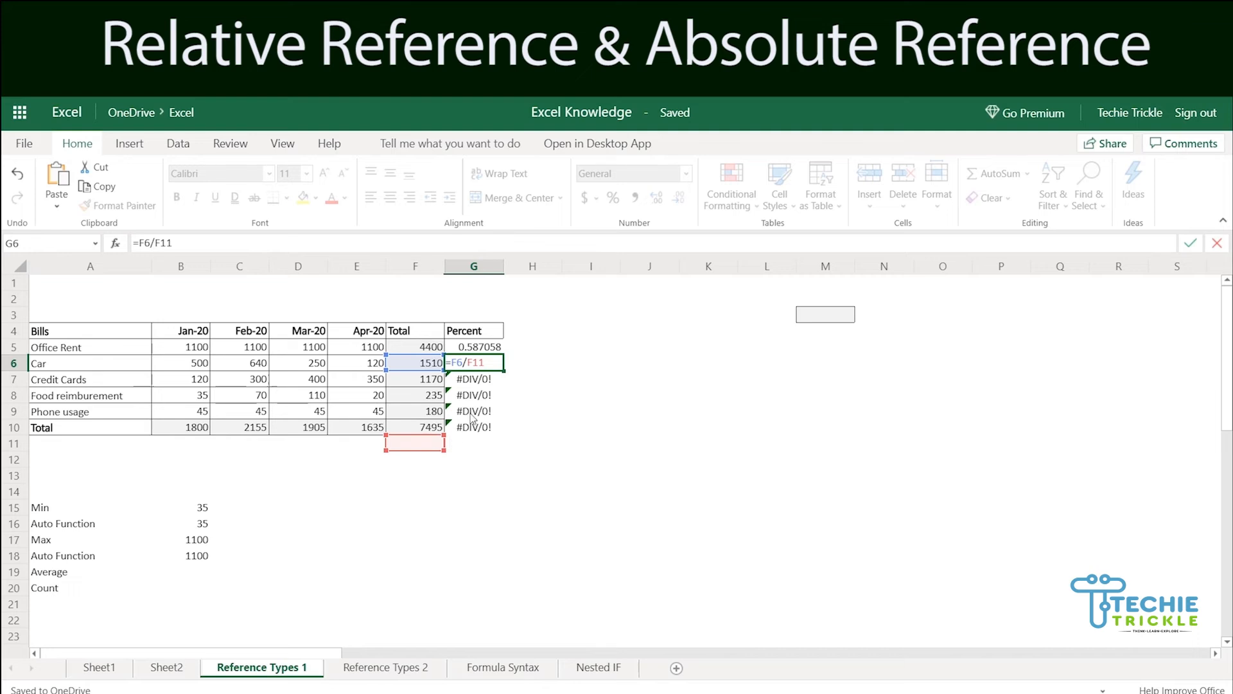
pyautogui.press('Return')
pyautogui.doubleClick(477, 383)
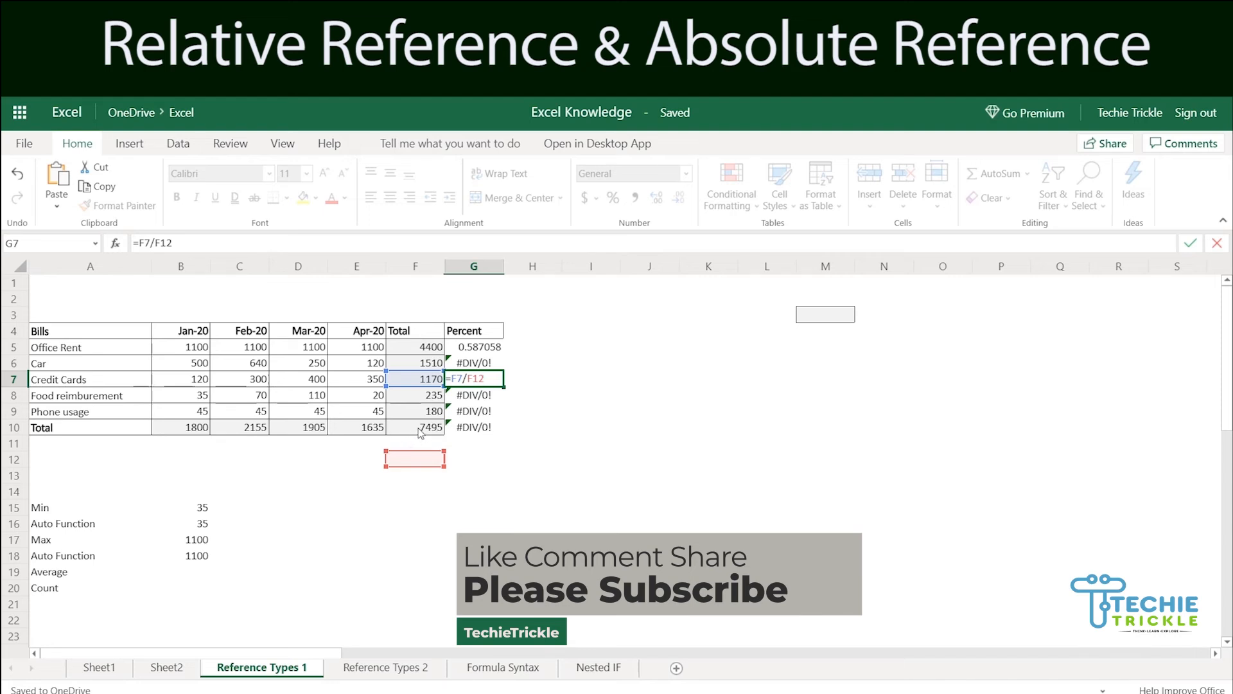
# Change the Car percentage formula in G6 to =F6/$F$10 with an absolute reference to the grand total.
pyautogui.click(486, 363)
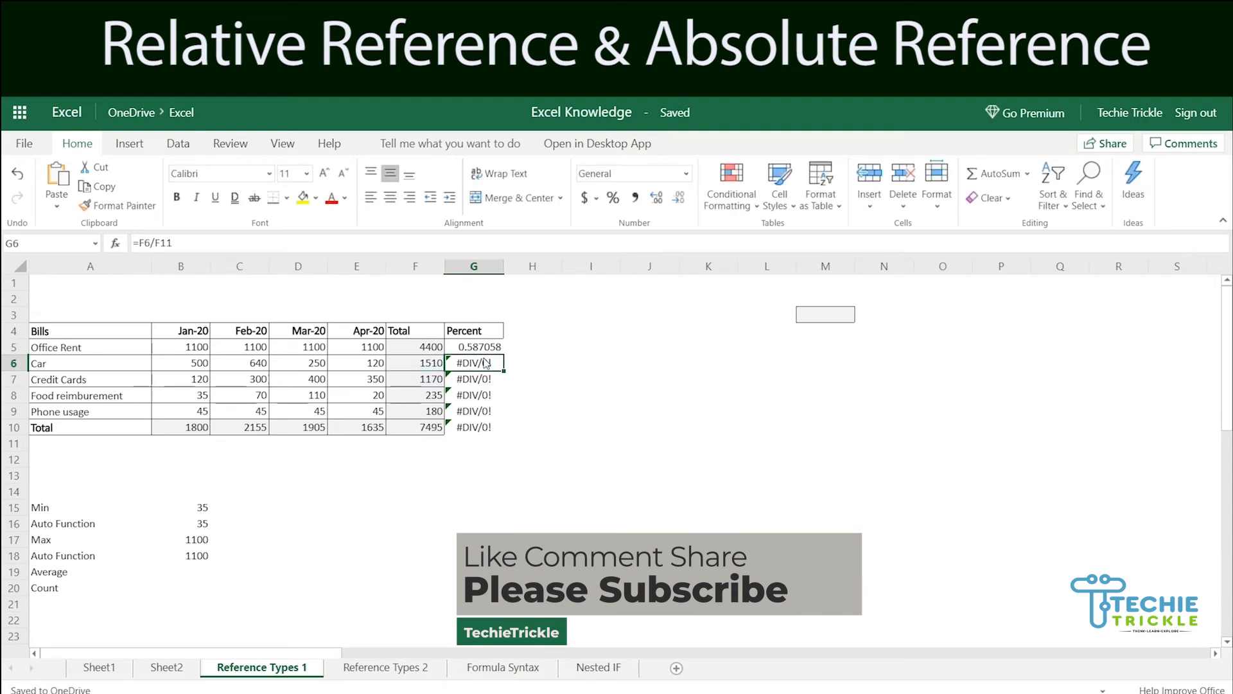
pyautogui.doubleClick(486, 363)
pyautogui.click(471, 361)
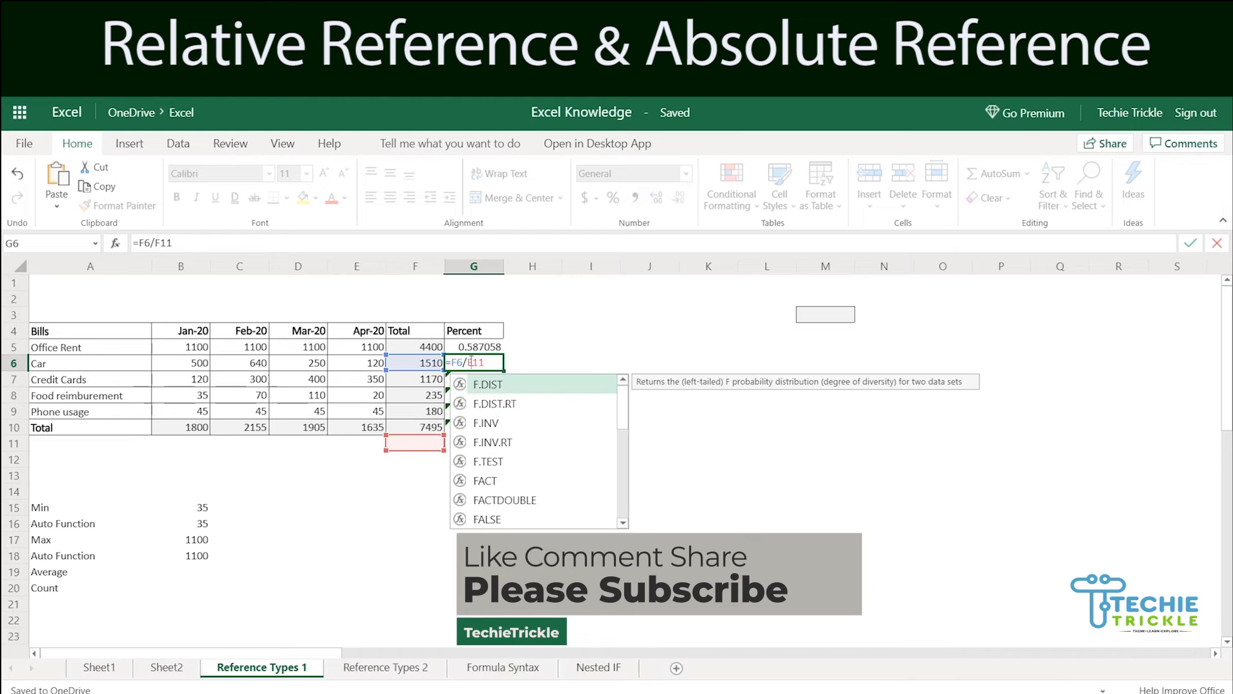
pyautogui.press('Left')
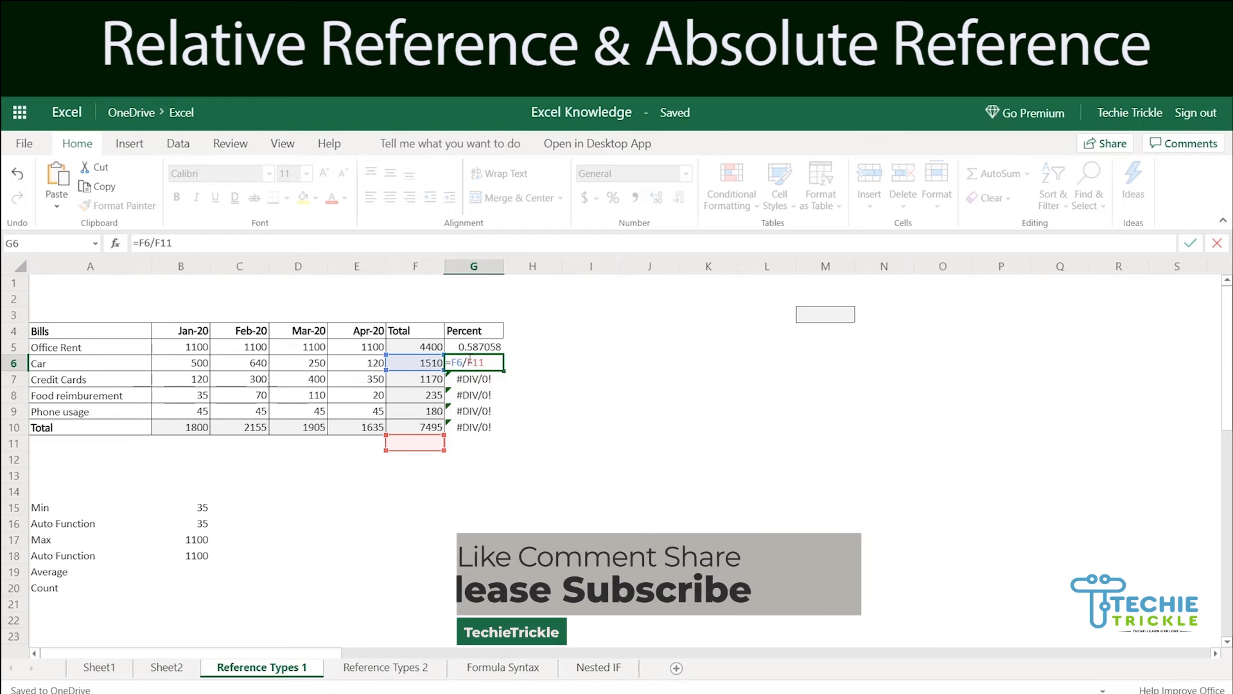
pyautogui.write('$F$')
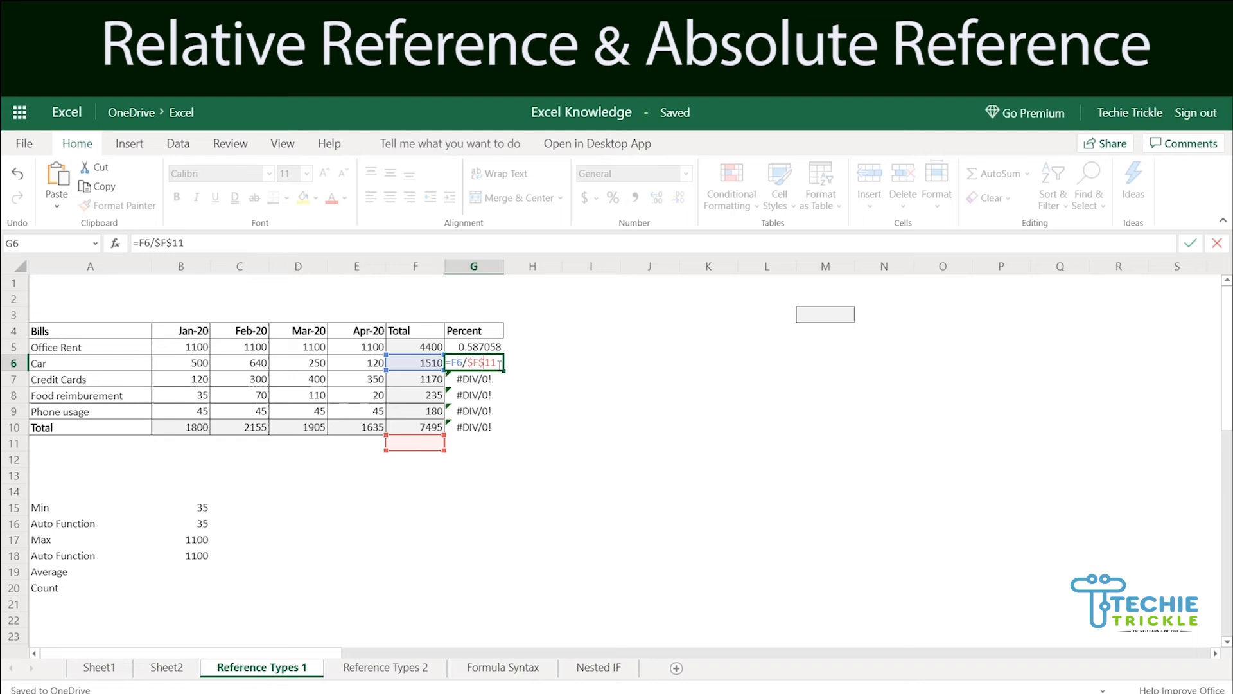
pyautogui.press('BackSpace')
pyautogui.write('0')
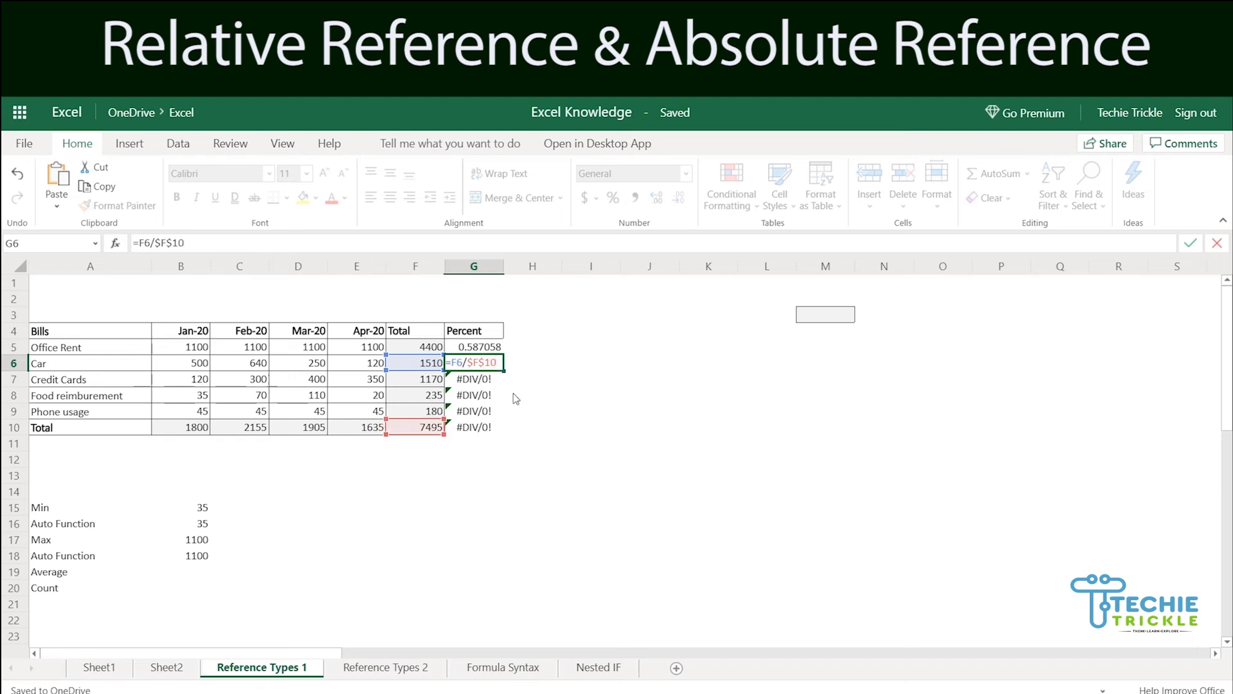
pyautogui.press('Tab')
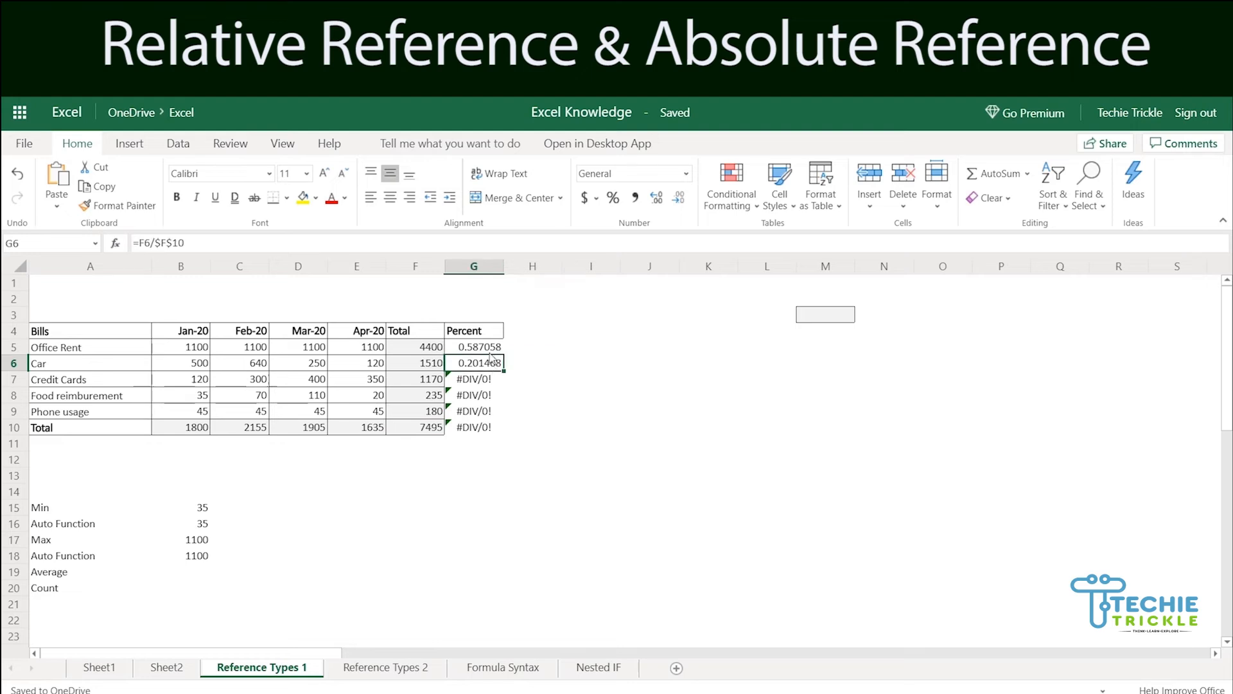
# Make the grand total reference absolute in the Office Rent percentage formula in G5, giving =F5/$F$10.
pyautogui.doubleClick(491, 347)
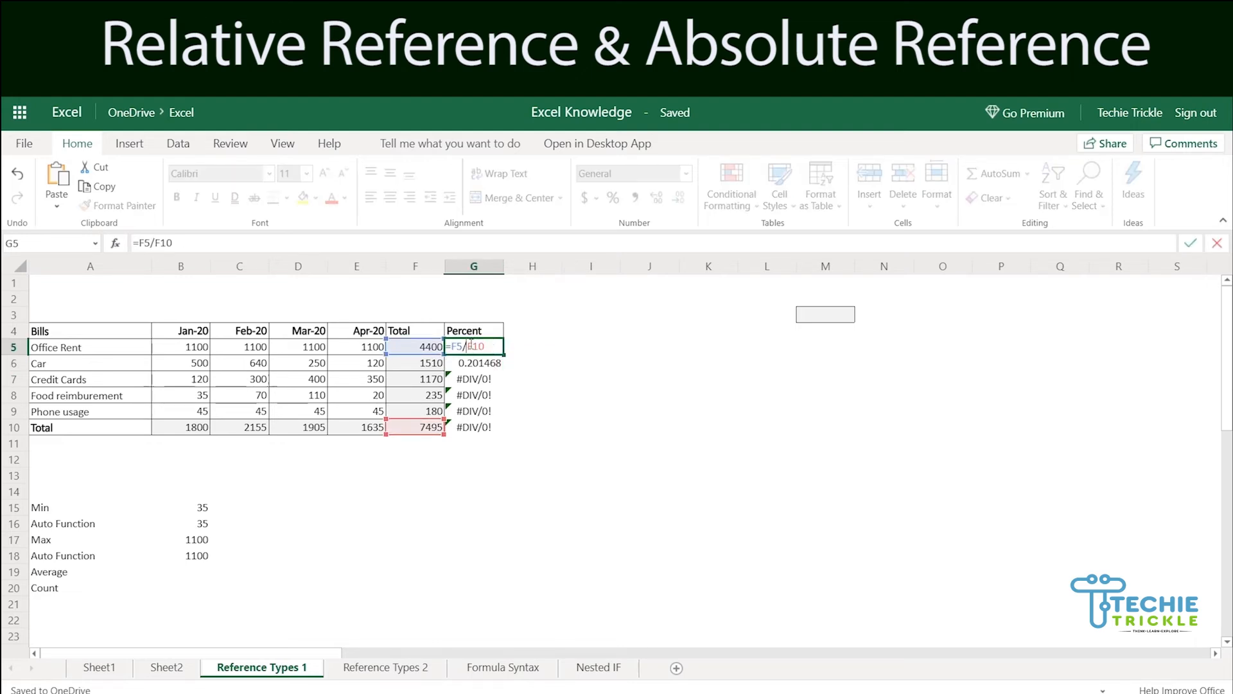
pyautogui.click(470, 345)
pyautogui.write('$')
pyautogui.click(481, 347)
pyautogui.write('$')
pyautogui.click(517, 352)
pyautogui.doubleClick(498, 346)
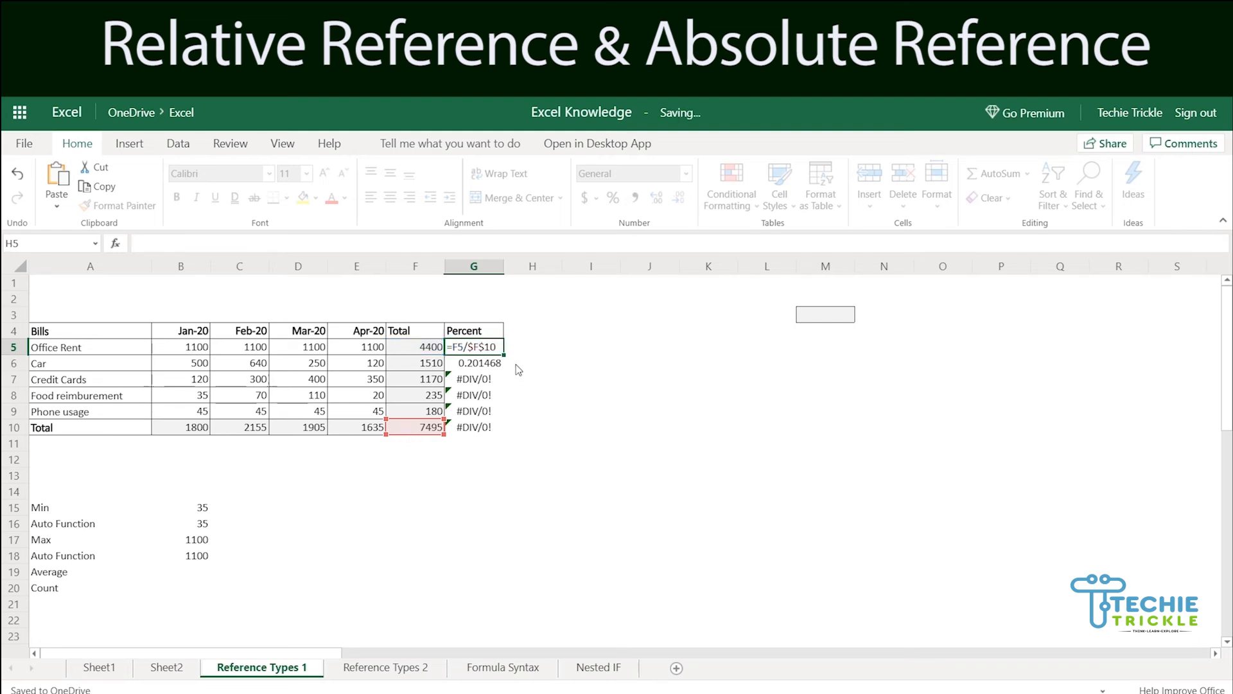
pyautogui.press('Tab')
# Copy the absolute-reference percentage formula from G5 into G6, G7, G8, G9 and G10.
pyautogui.click(500, 352)
pyautogui.hotkey('ctrl', 'c')
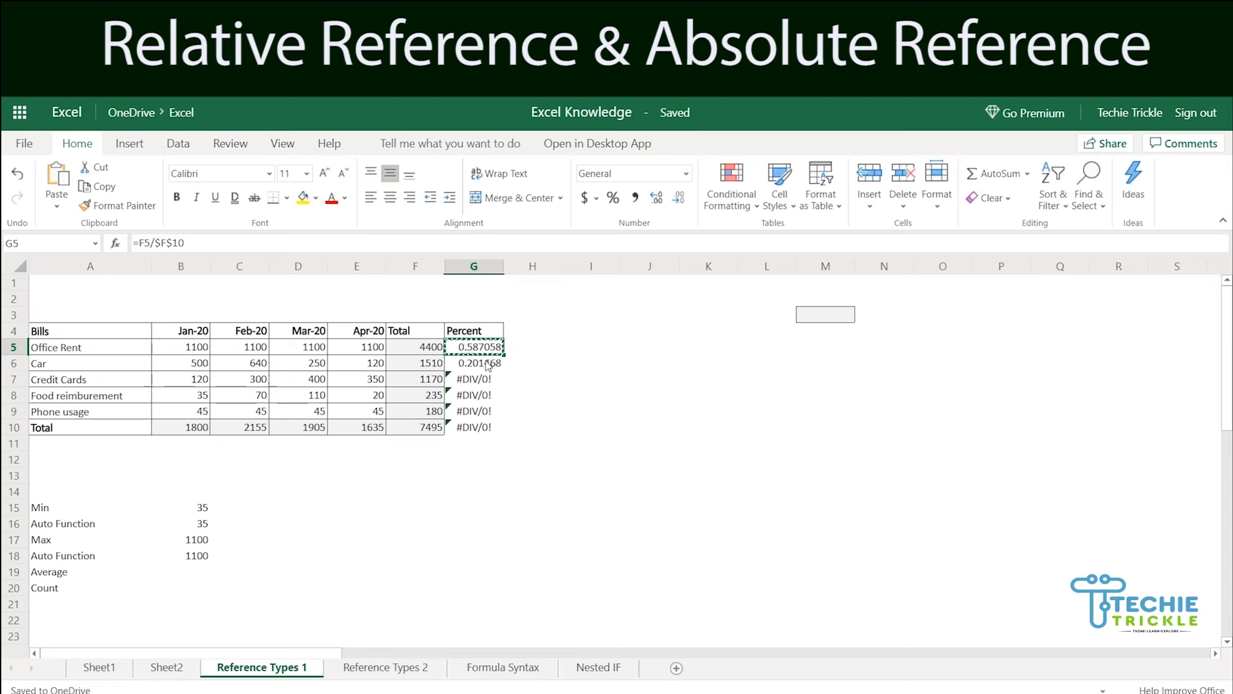
pyautogui.click(497, 364)
pyautogui.hotkey('ctrl', 'v')
pyautogui.click(500, 380)
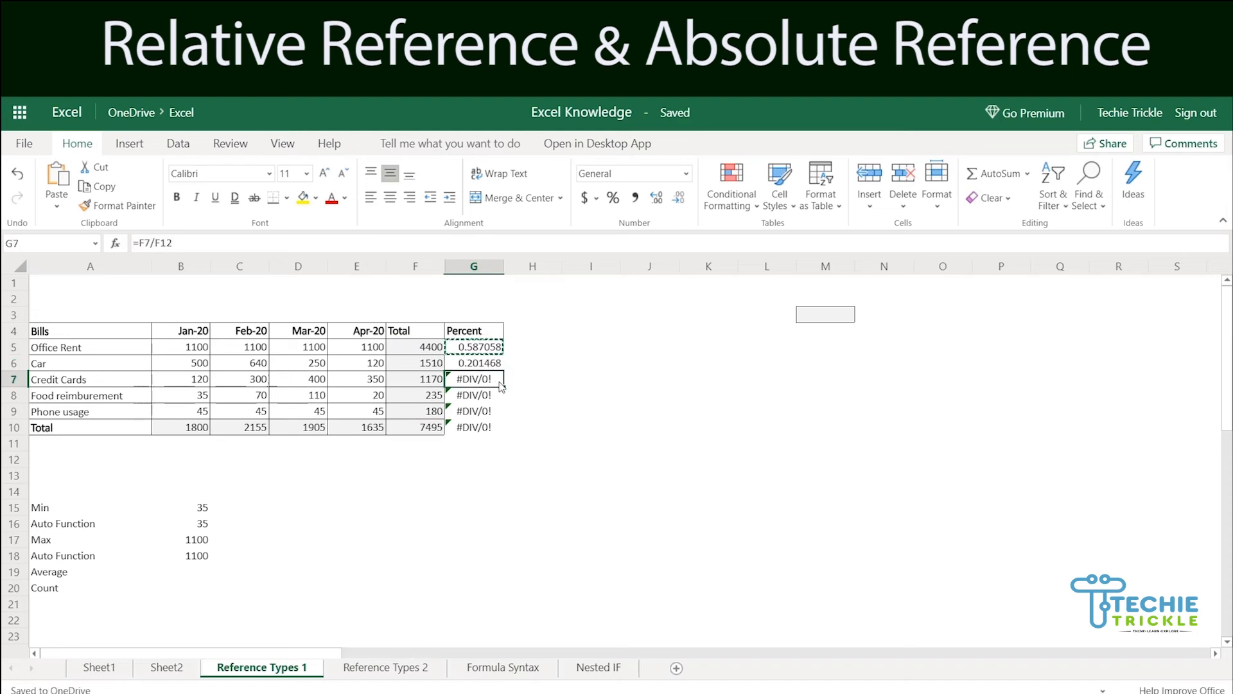
pyautogui.hotkey('ctrl', 'v')
pyautogui.click(488, 397)
pyautogui.hotkey('ctrl', 'v')
pyautogui.click(495, 412)
pyautogui.hotkey('ctrl', 'v')
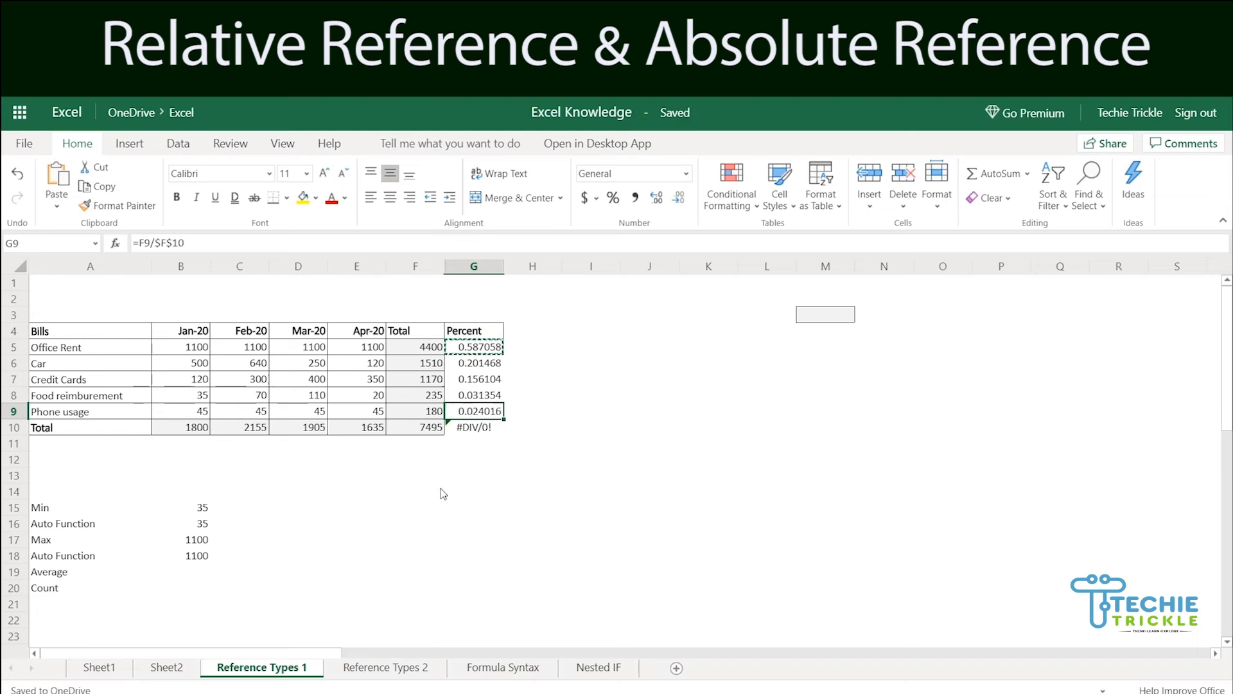
pyautogui.click(465, 429)
pyautogui.hotkey('ctrl', 'v')
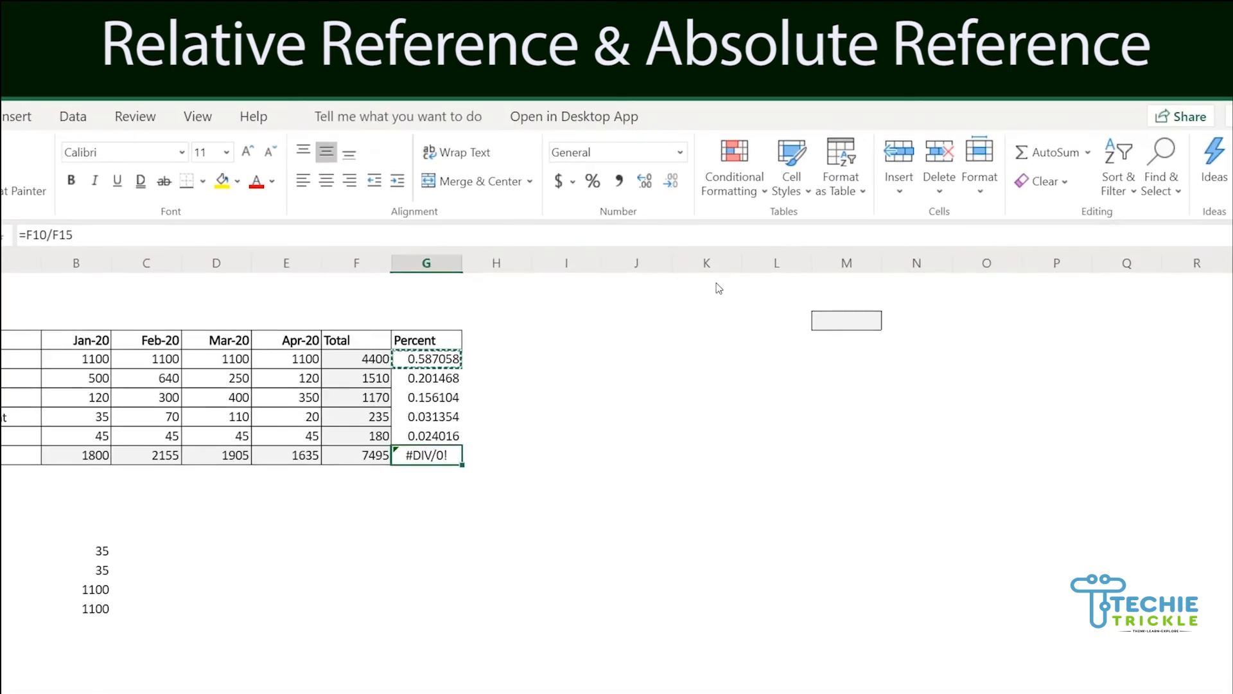
pyautogui.click(519, 399)
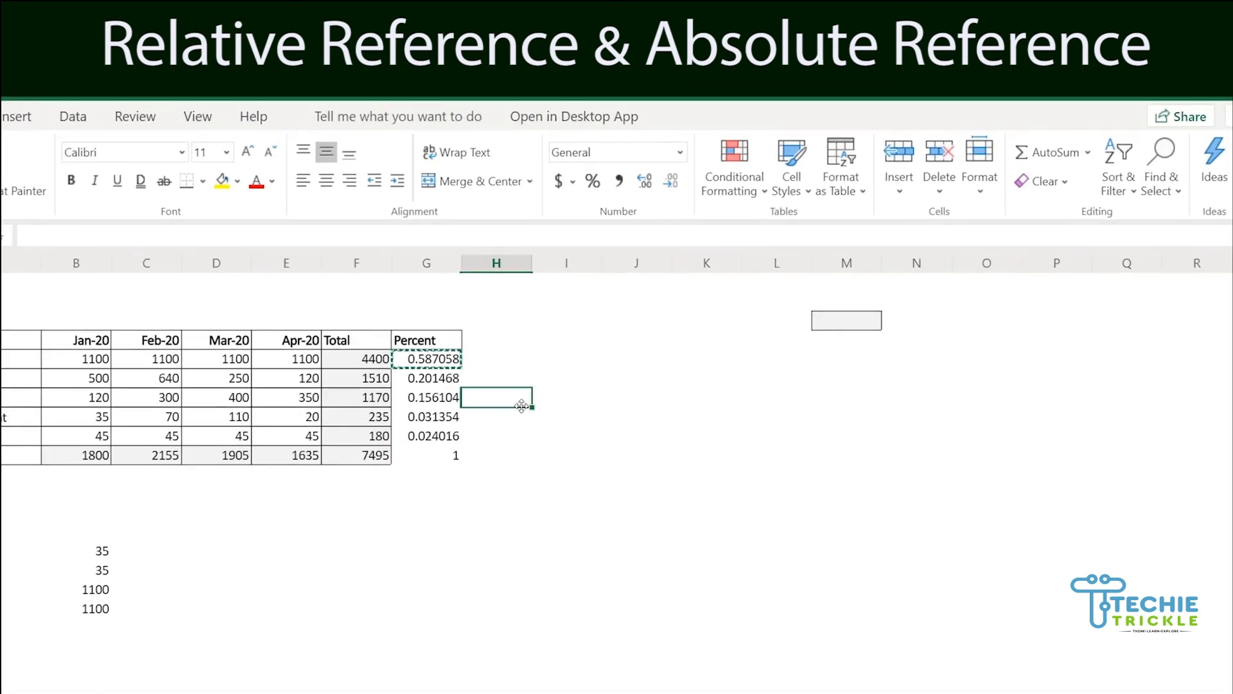
# Review the relative and absolute cell references in the copied percentage formulas from G6 down to G9.
pyautogui.click(442, 379)
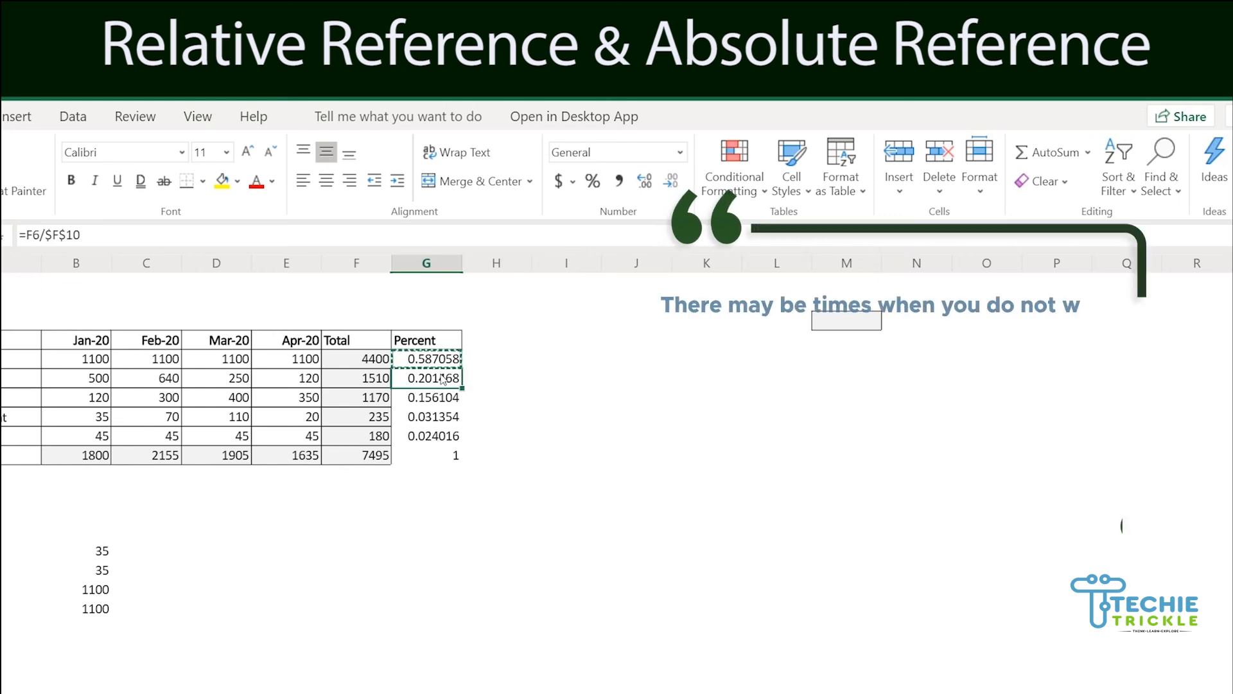
pyautogui.doubleClick(442, 379)
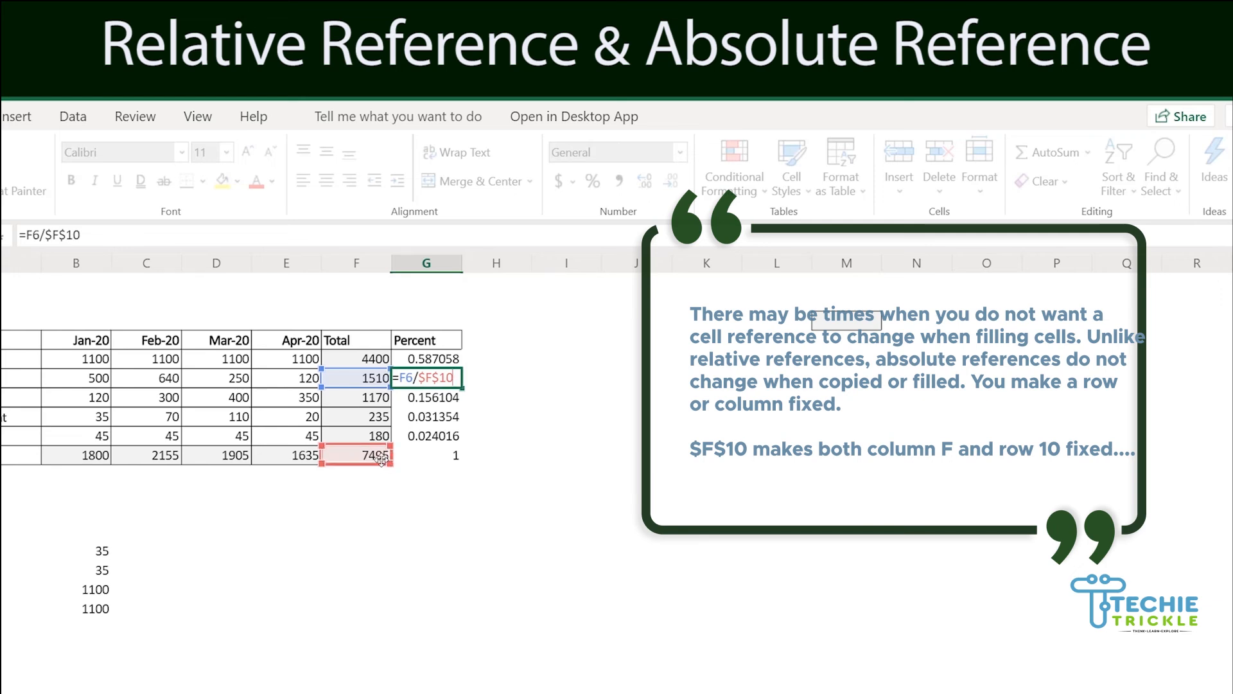
pyautogui.press('Return')
pyautogui.press('F2')
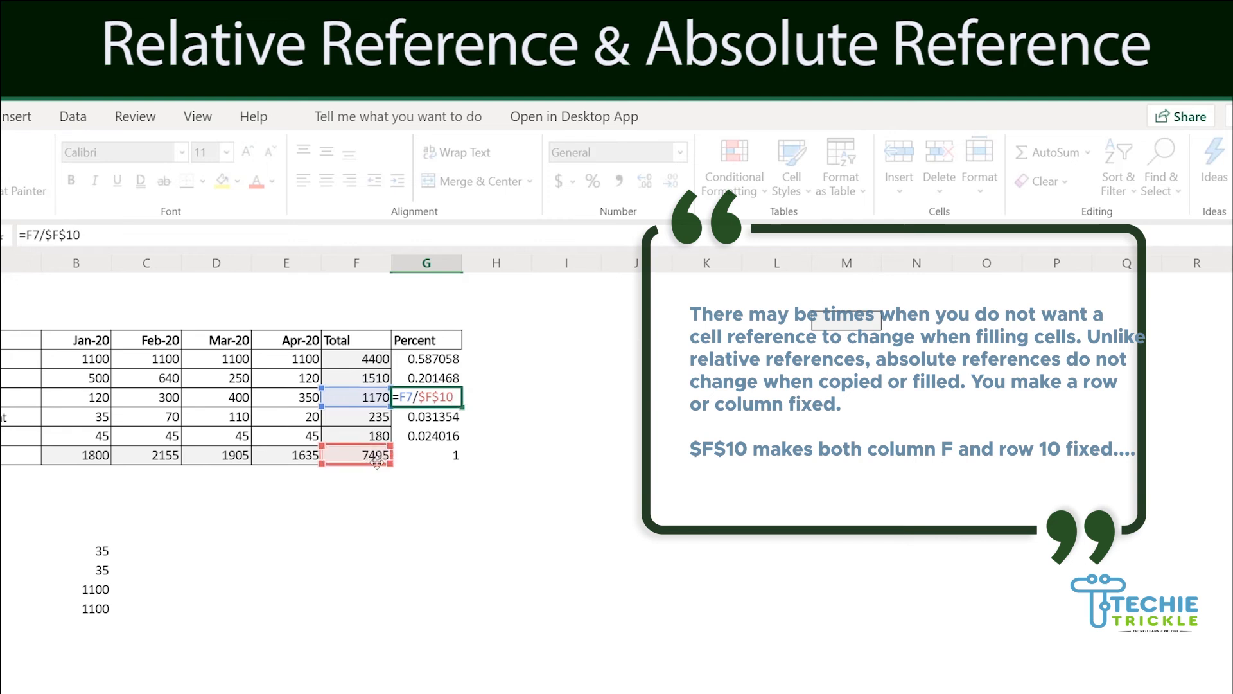
pyautogui.press('Return')
pyautogui.press('F2')
pyautogui.press('Return')
pyautogui.press('F2')
pyautogui.press('Return')
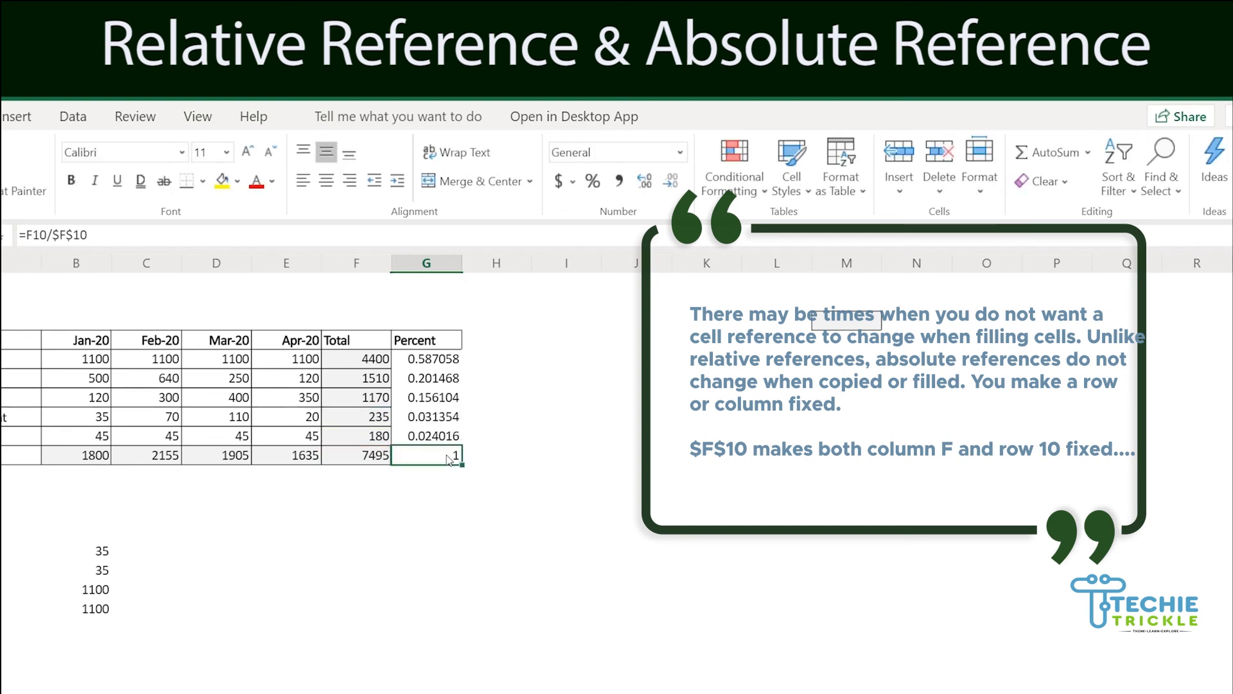